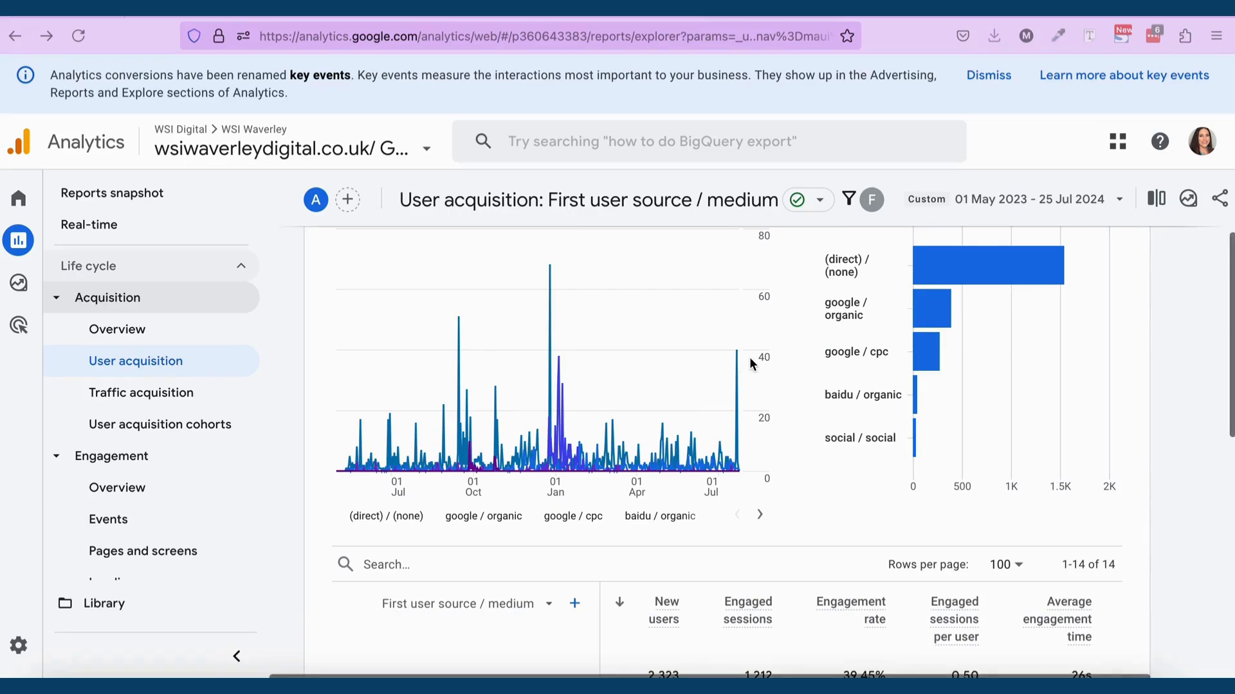
- Show the user acquisition table by First user primary channel group (Default channel group) and review the channel rows
scroll(750, 358, "down", 1)
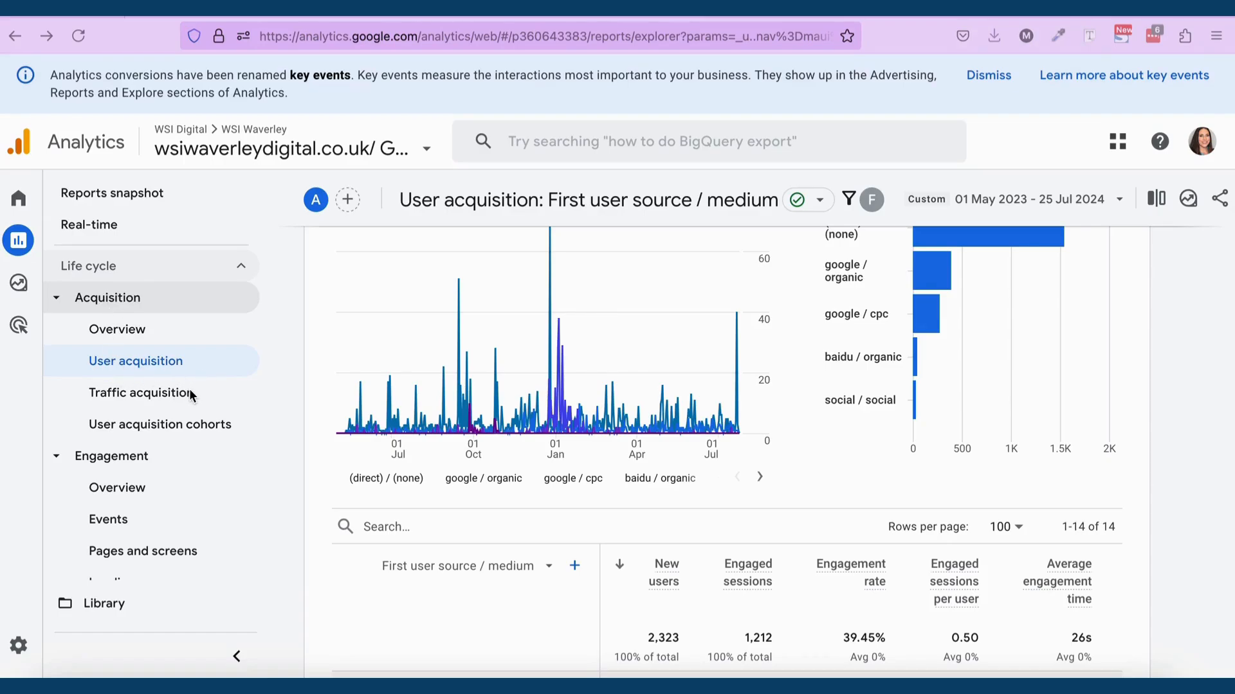
scroll(373, 441, "down", 3)
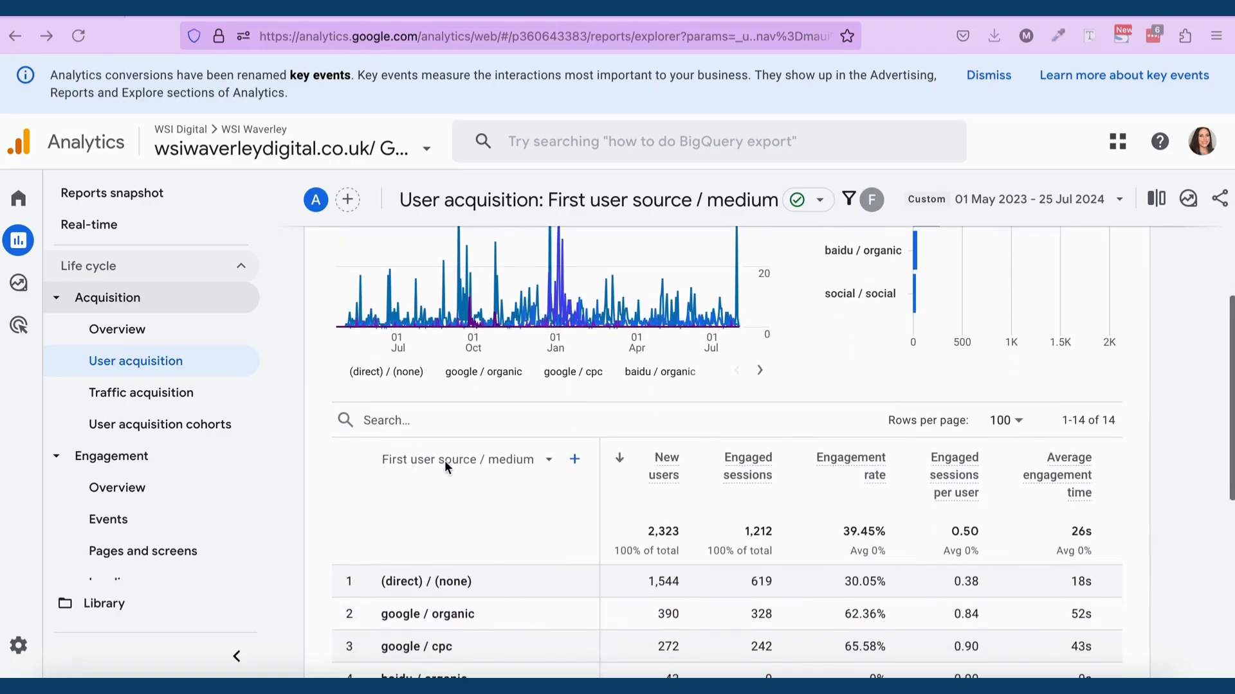
left_click(454, 460)
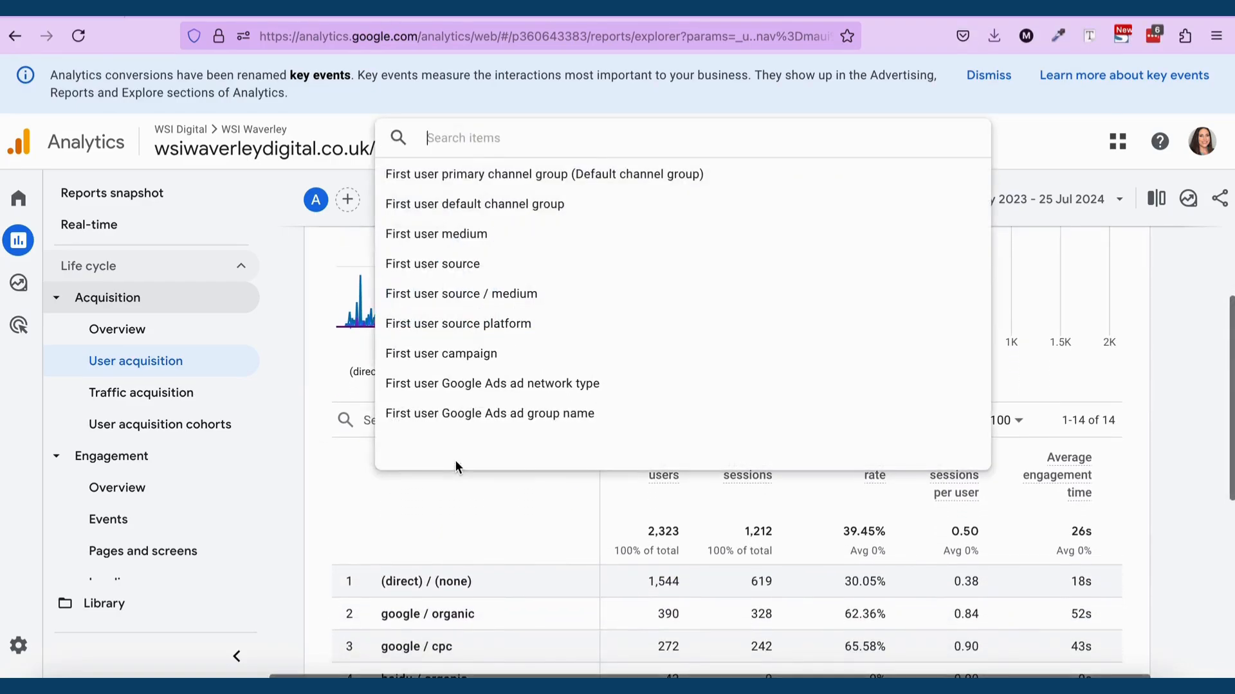
left_click(495, 173)
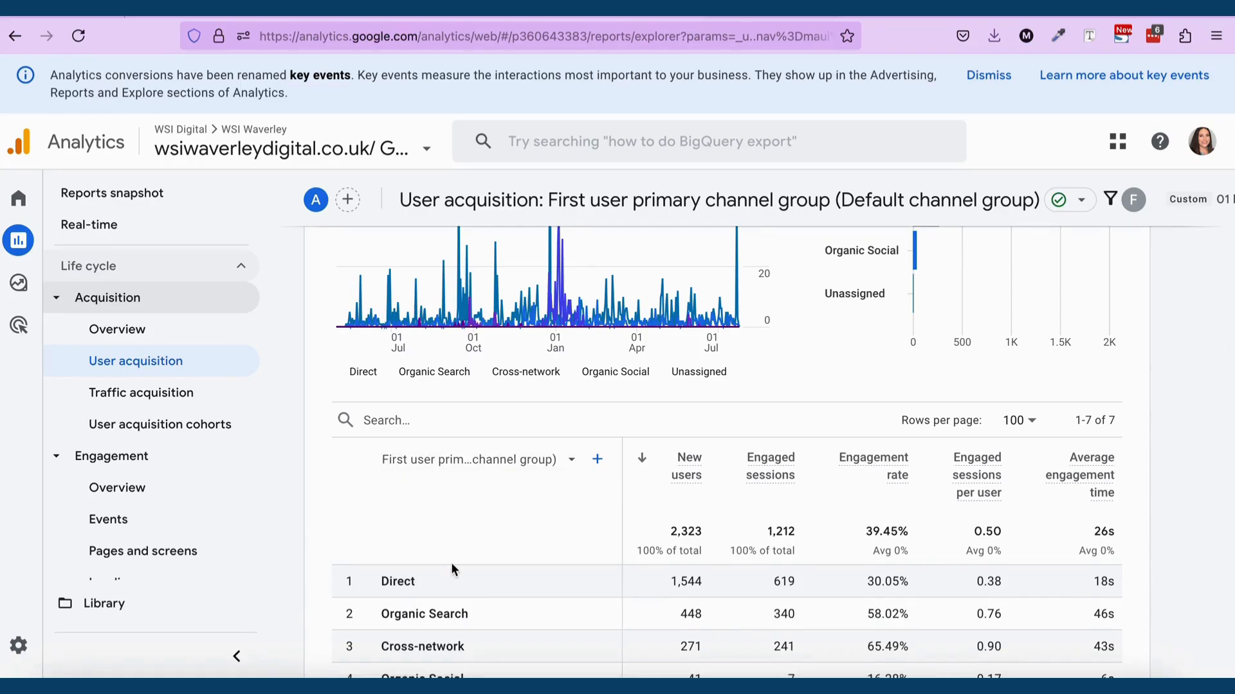
scroll(451, 563, "down", 3)
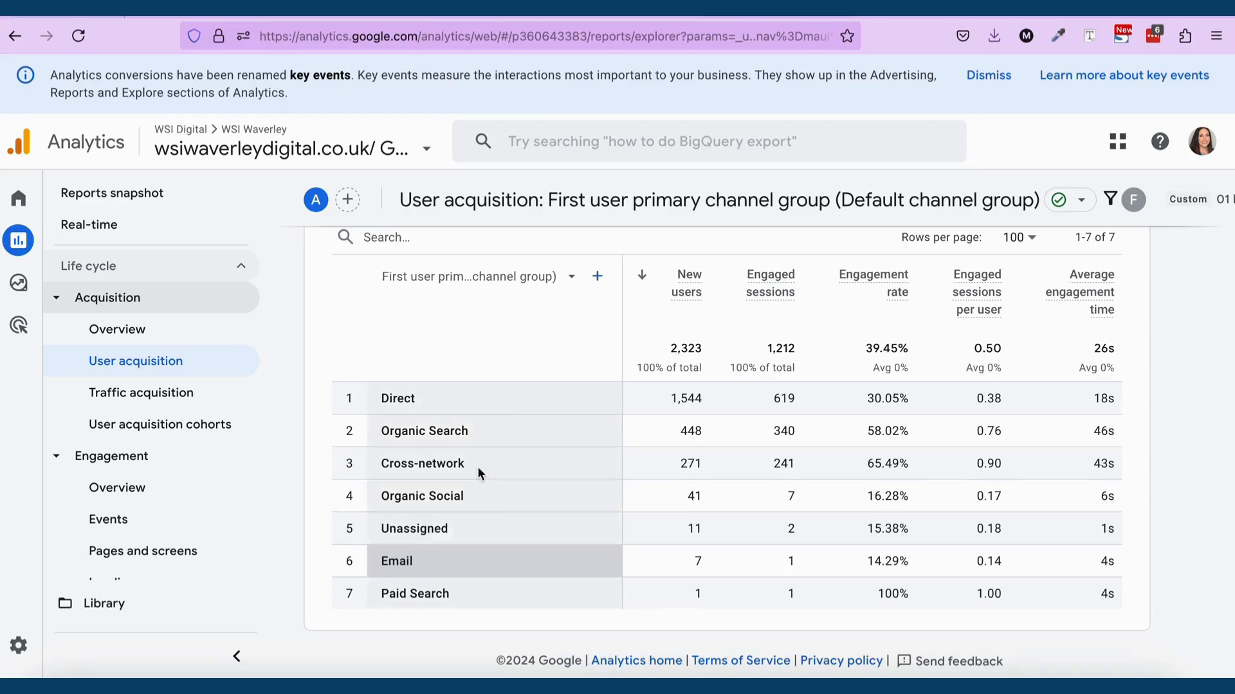
- Change the user acquisition table's dimension to First user campaign and review the campaign rows
left_click(527, 286)
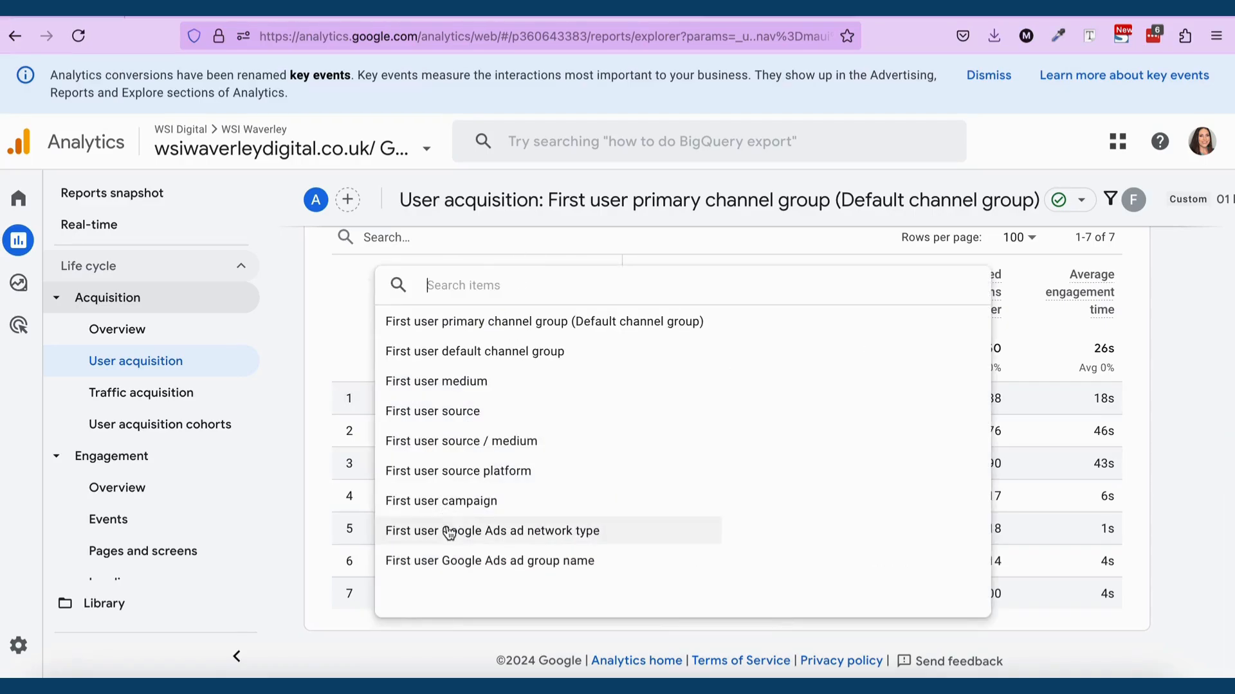
left_click(445, 503)
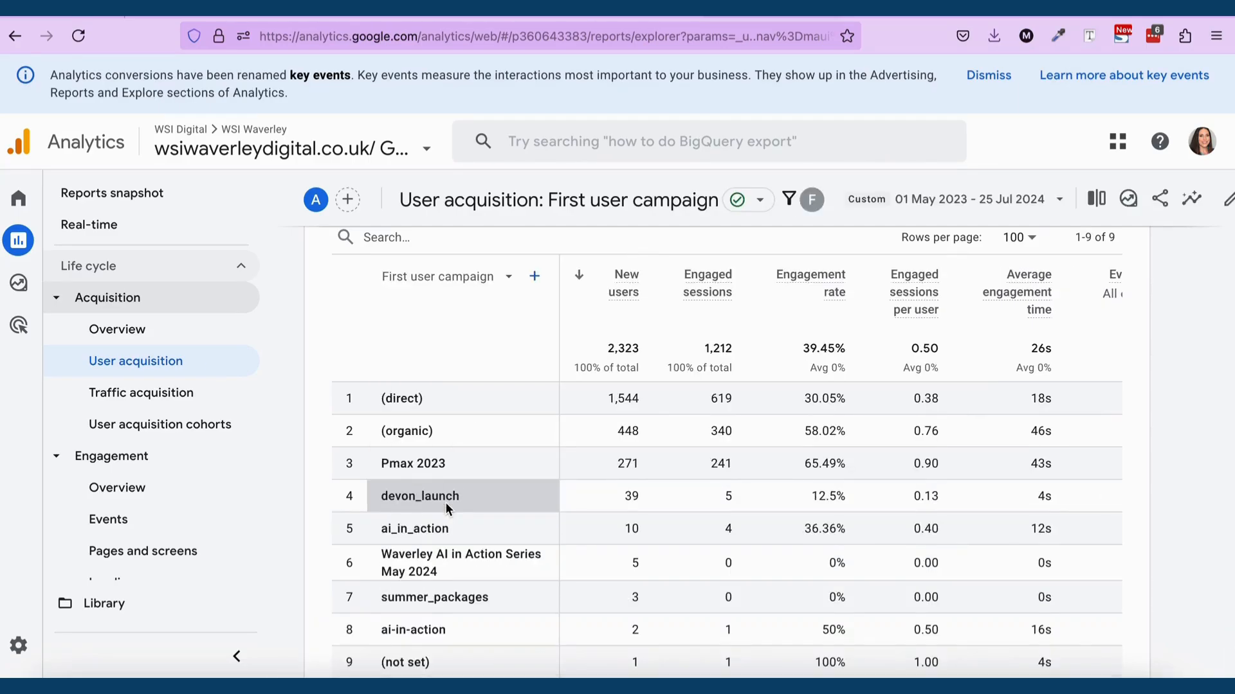
scroll(445, 503, "down", 2)
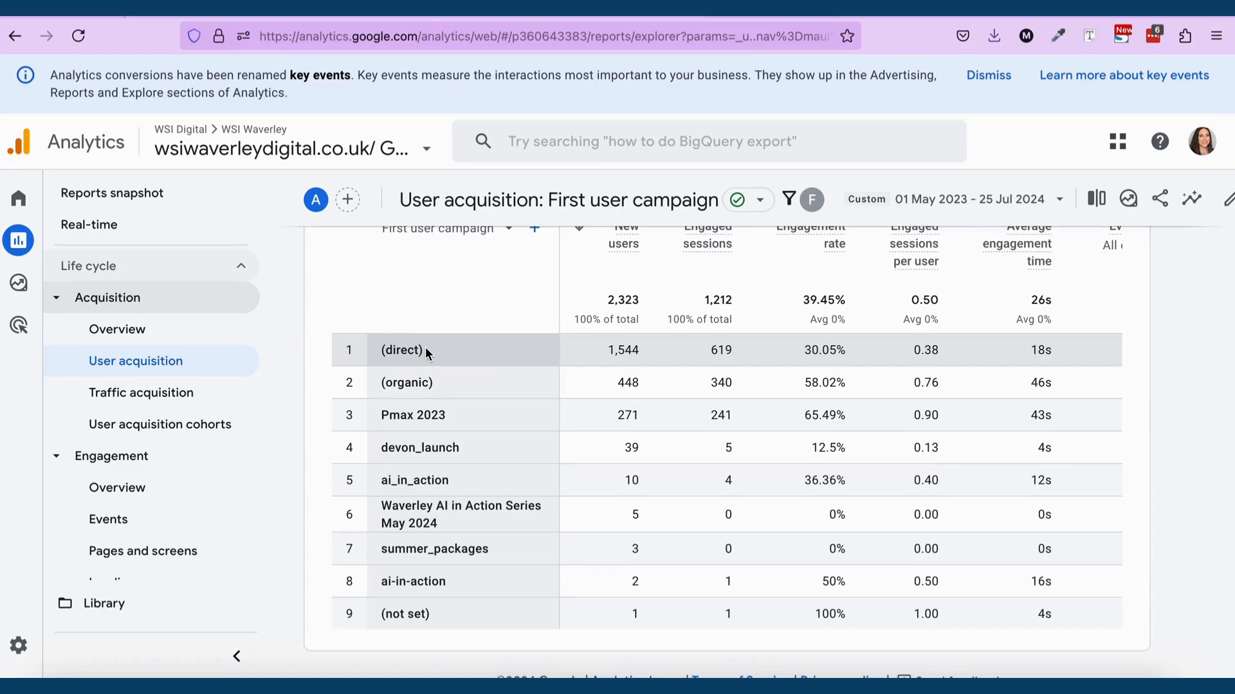
scroll(426, 352, "down", 1)
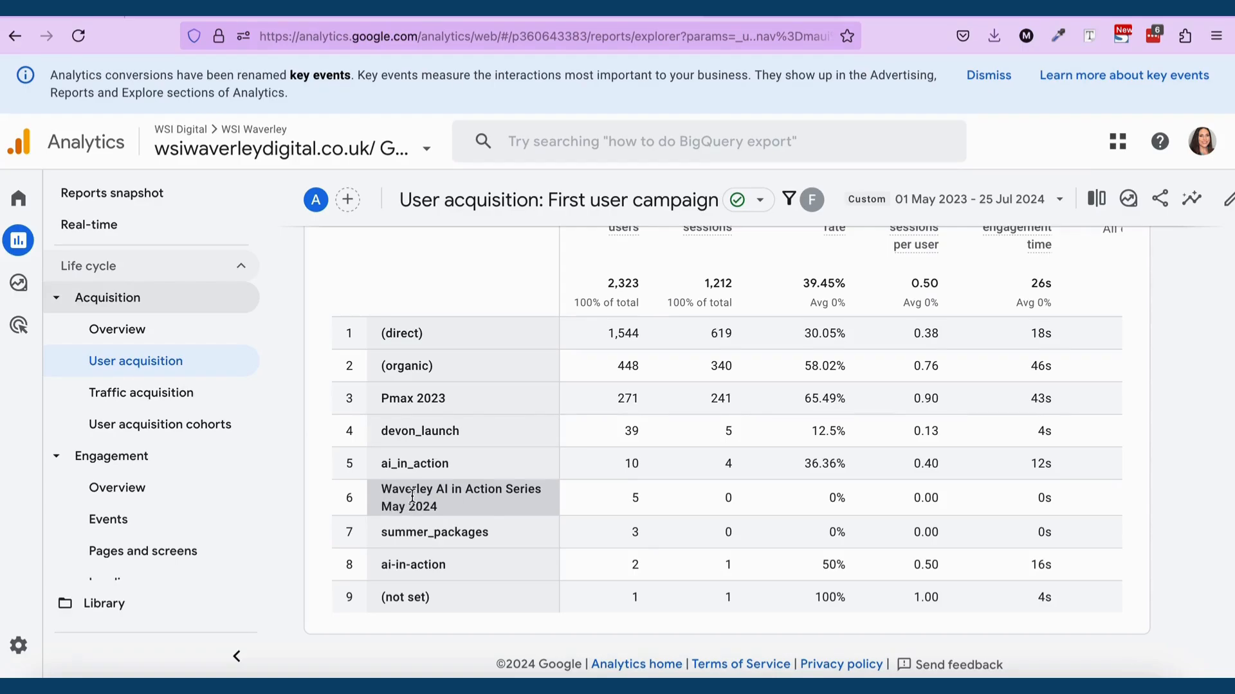
scroll(716, 461, "up", 1)
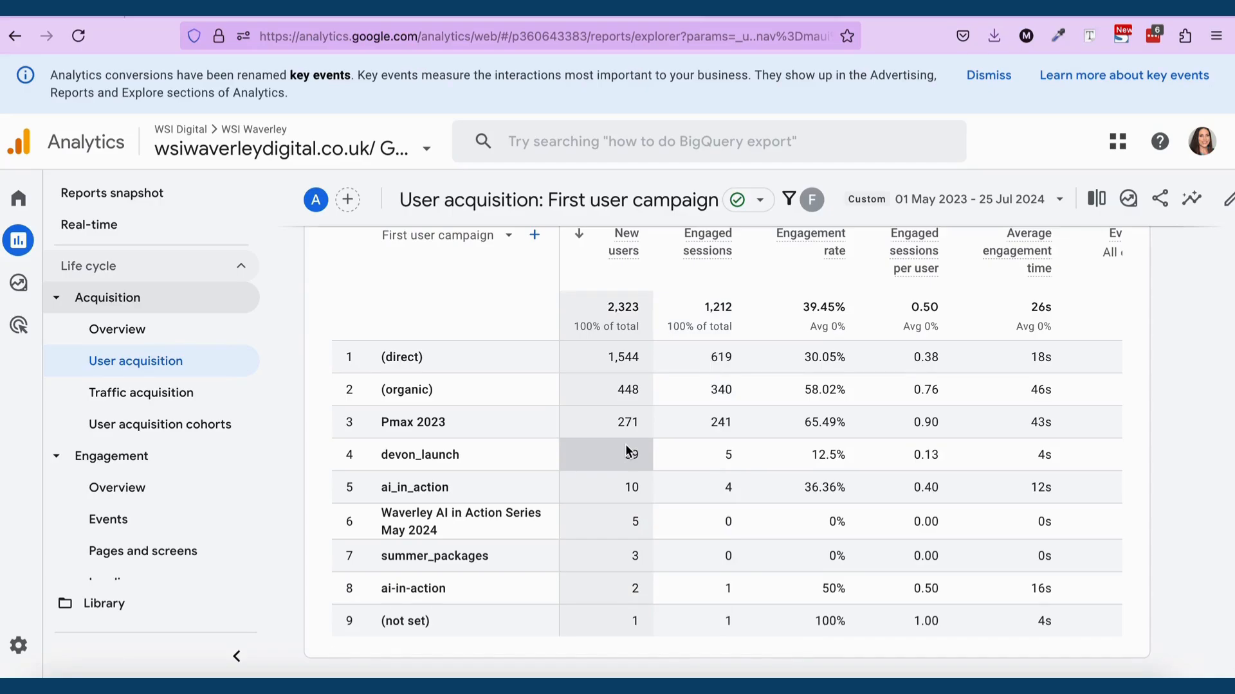
- Change the user acquisition table's dimension to First user source / medium and examine all listed traffic sources
left_click(501, 237)
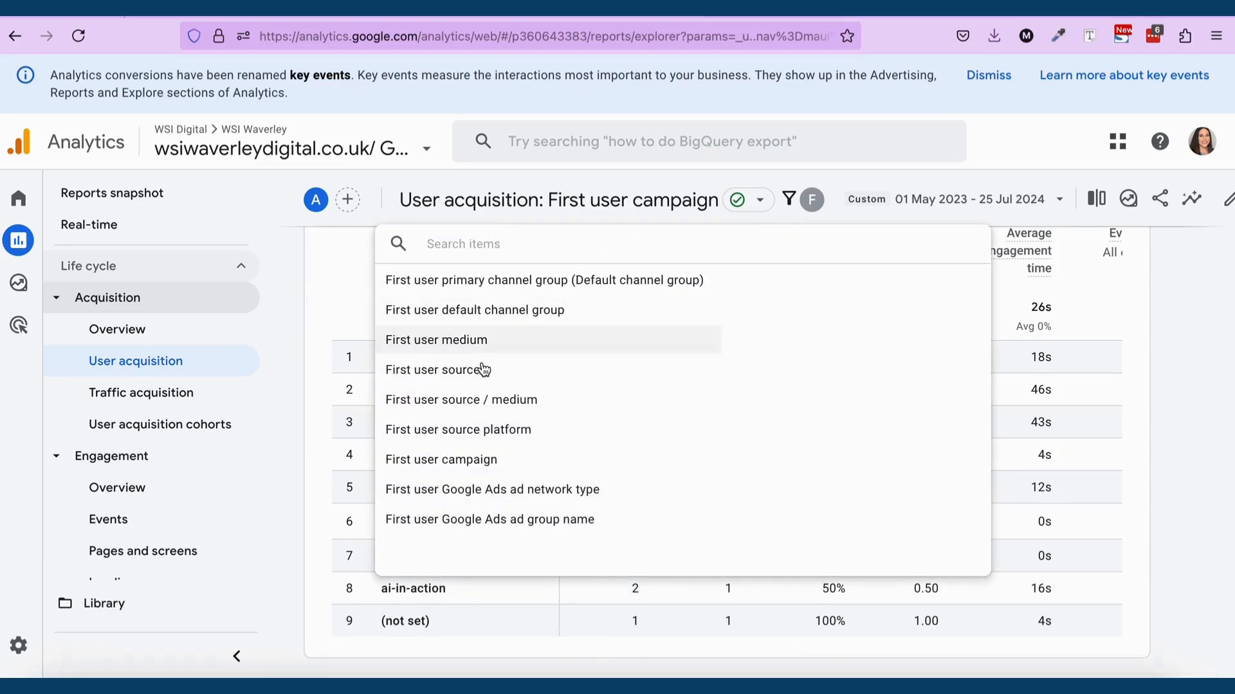
left_click(491, 400)
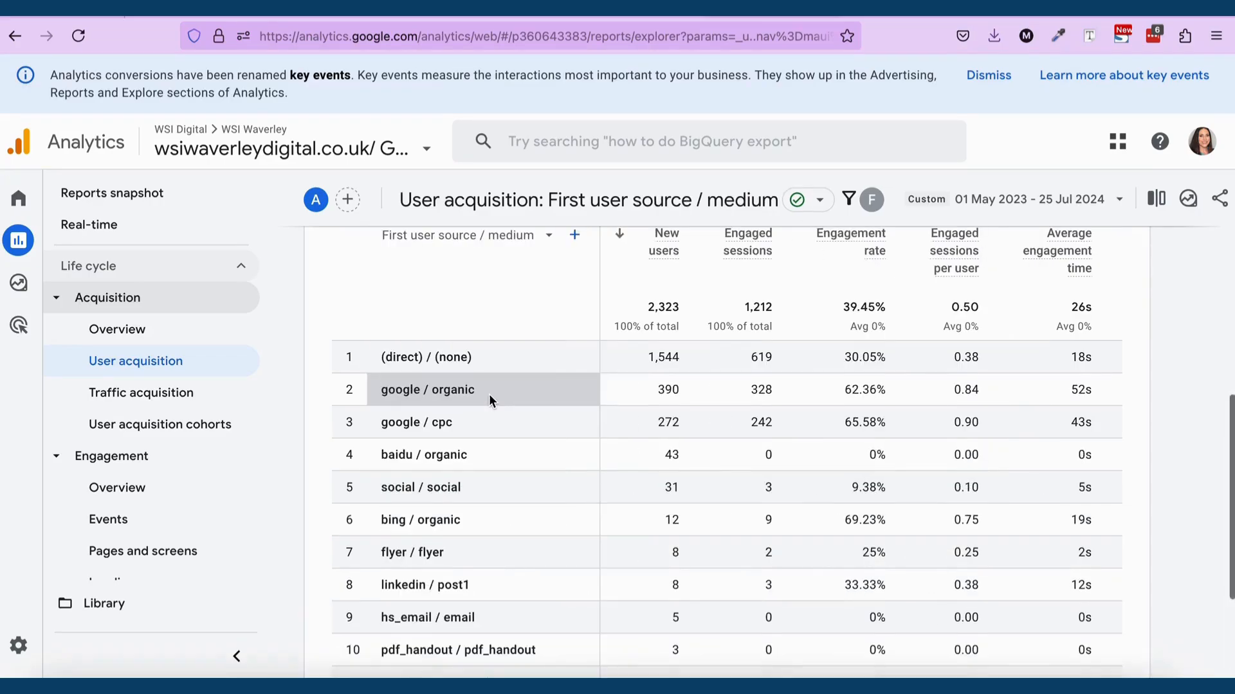
scroll(489, 394, "down", 3)
scroll(488, 399, "down", 5)
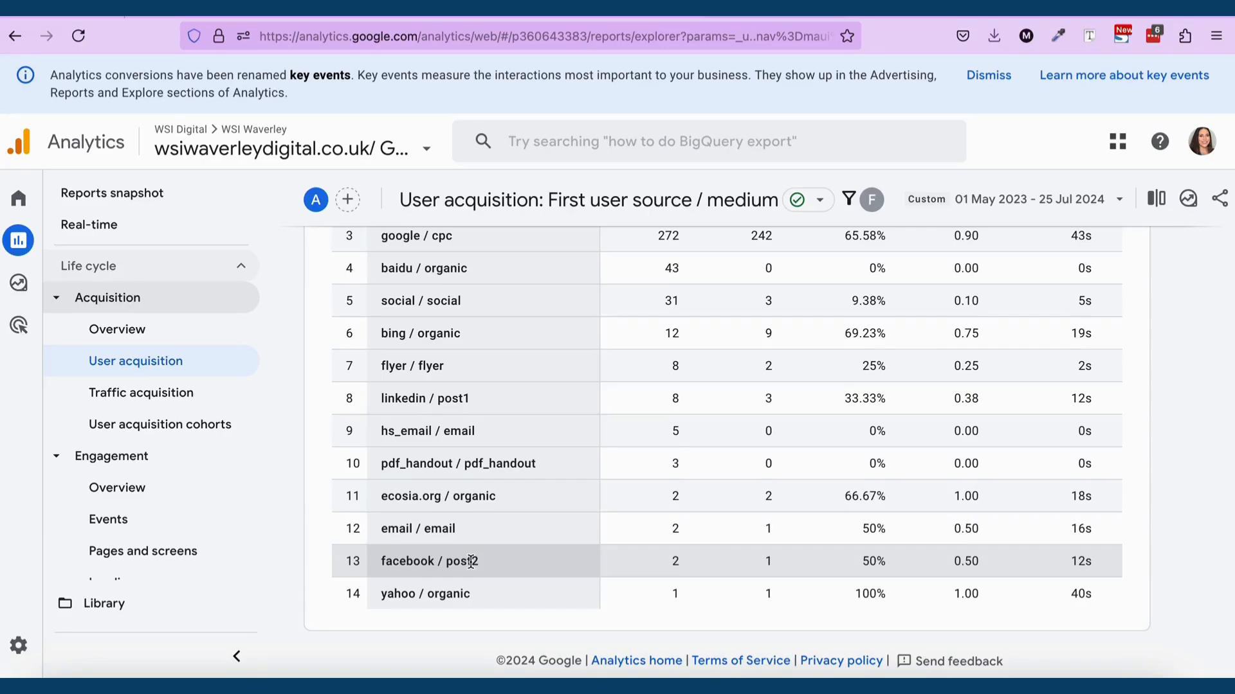
left_click(908, 14)
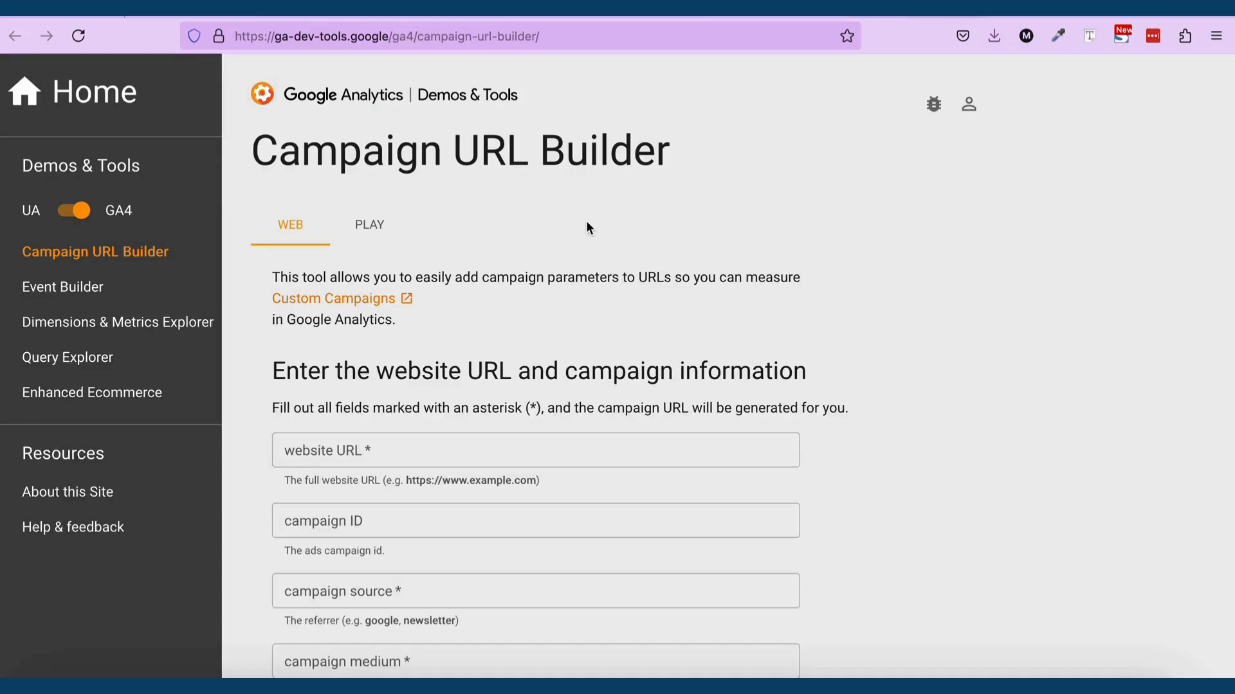
scroll(587, 227, "down", 1)
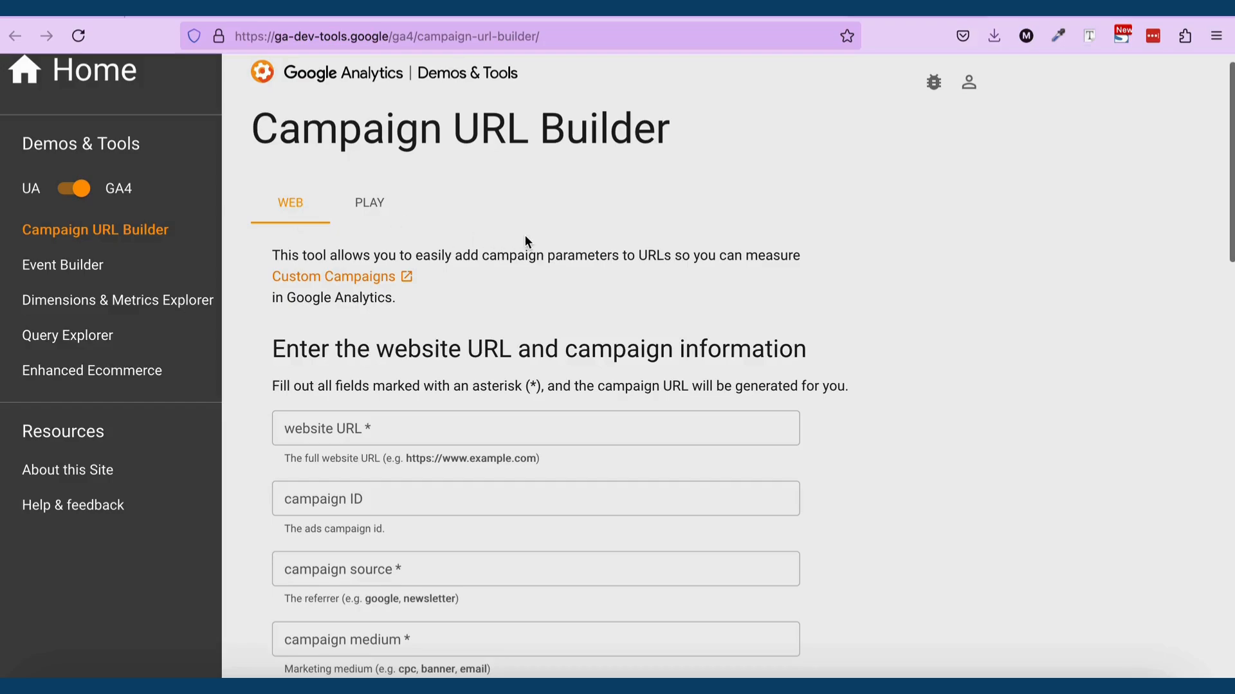
scroll(526, 242, "down", 1)
scroll(526, 241, "down", 1)
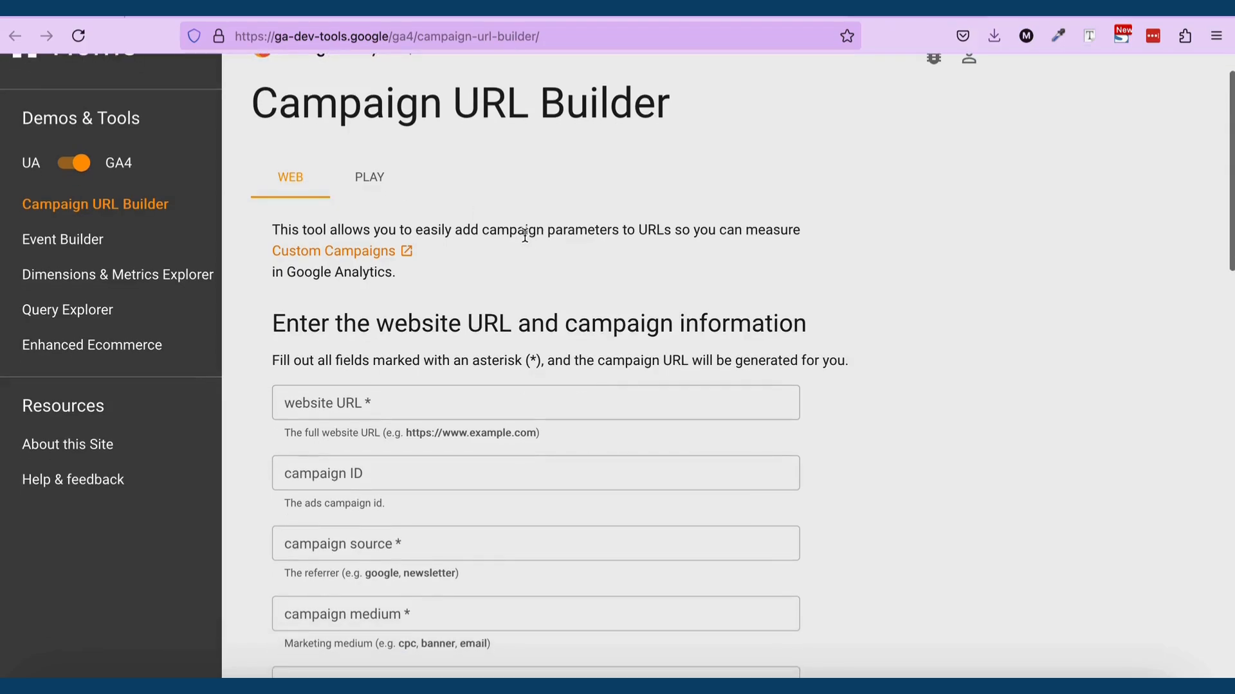
scroll(525, 236, "down", 1)
scroll(526, 242, "down", 1)
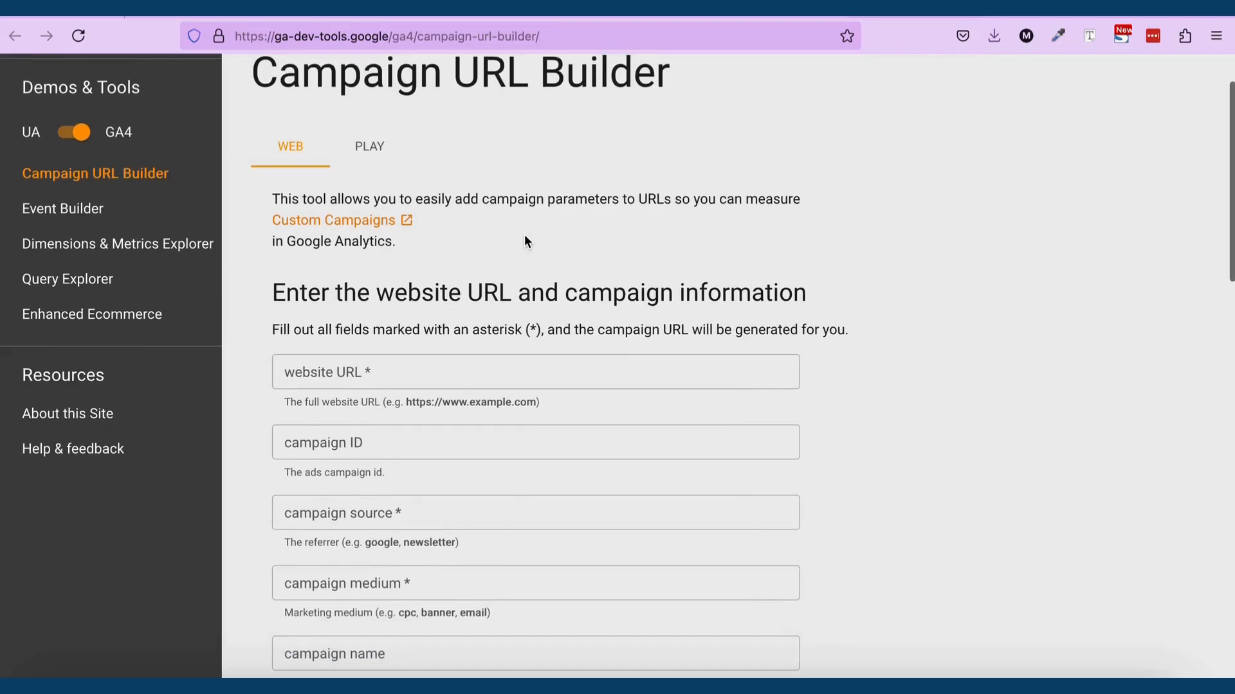
scroll(525, 242, "down", 1)
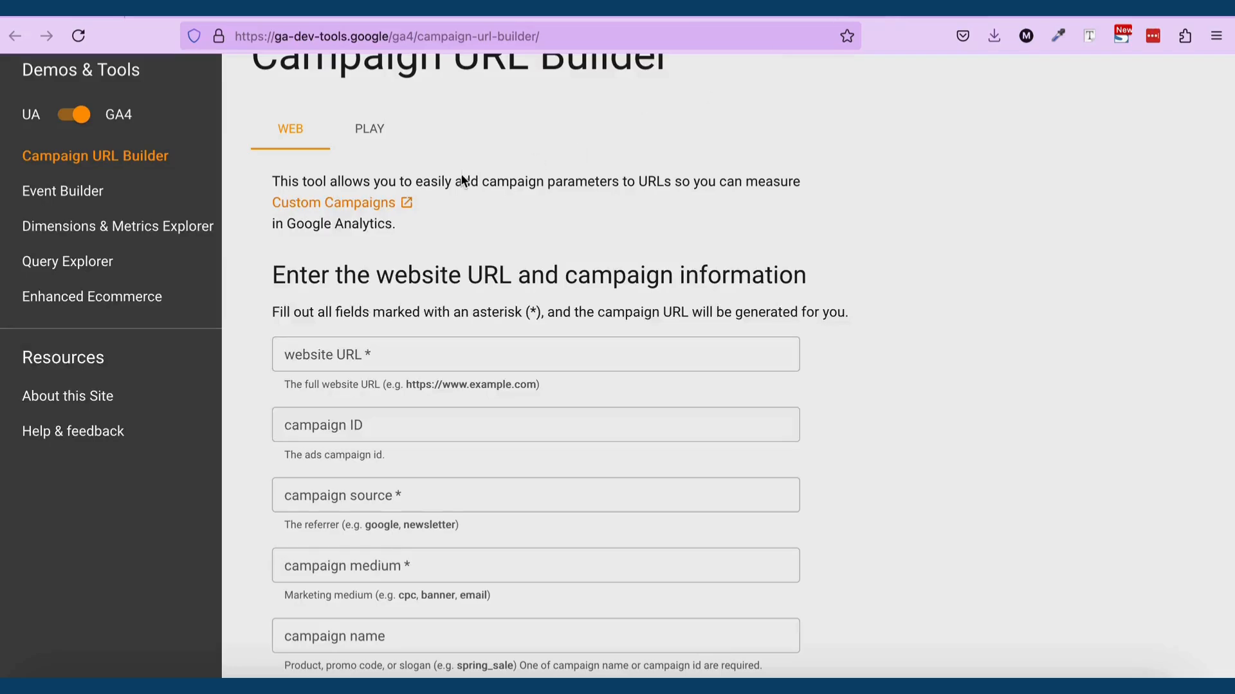
left_click(308, 347)
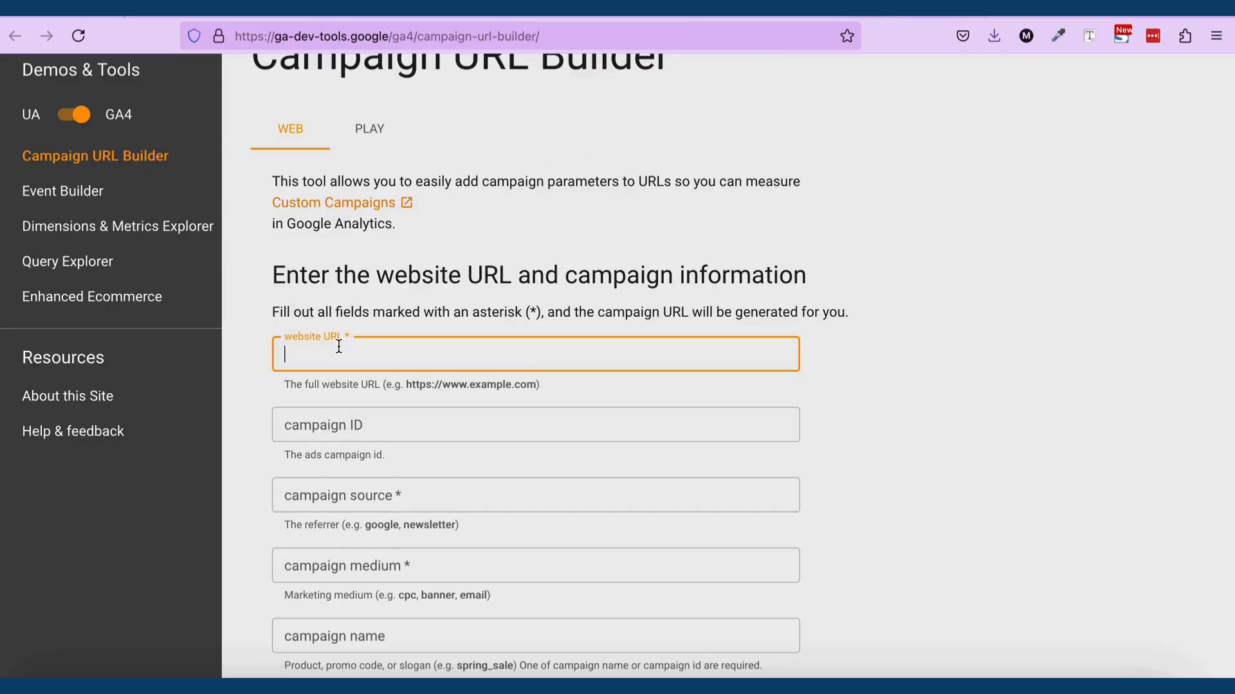
type("https://www.wsiwaverleydigital.co.uk/")
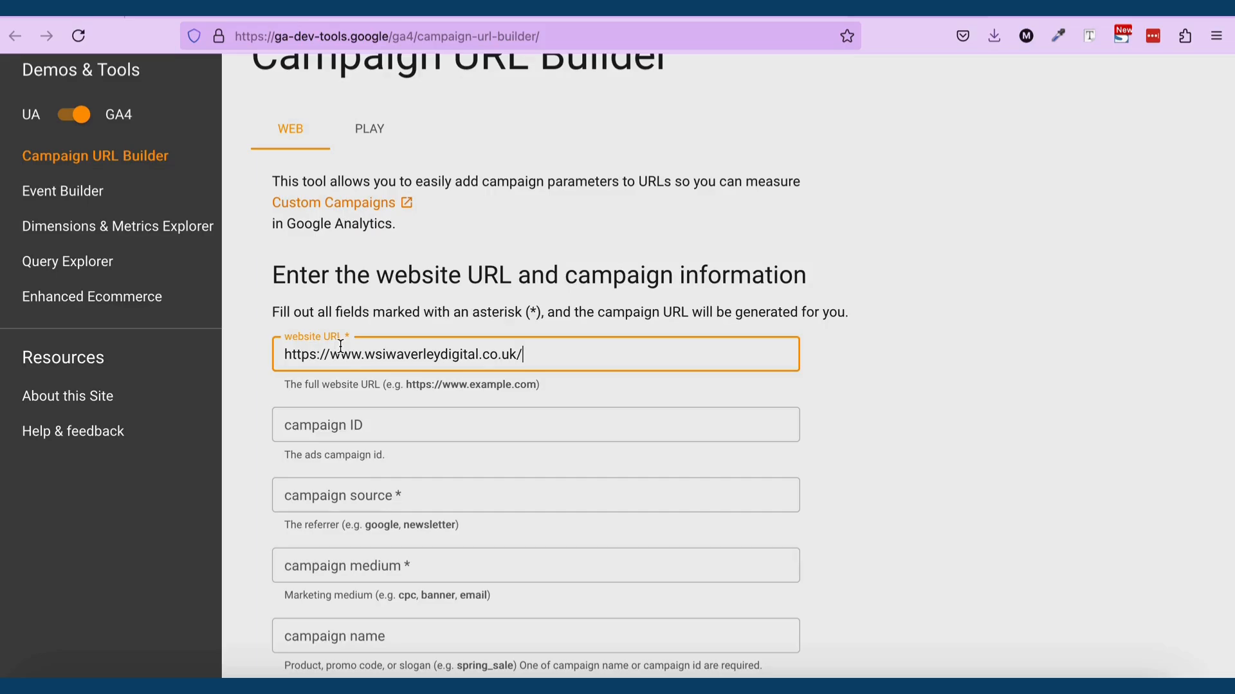
- Consult the source / medium report in Analytics, and set the builder's campaign source to linkedin and campaign medium to videoad
scroll(341, 347, "down", 1)
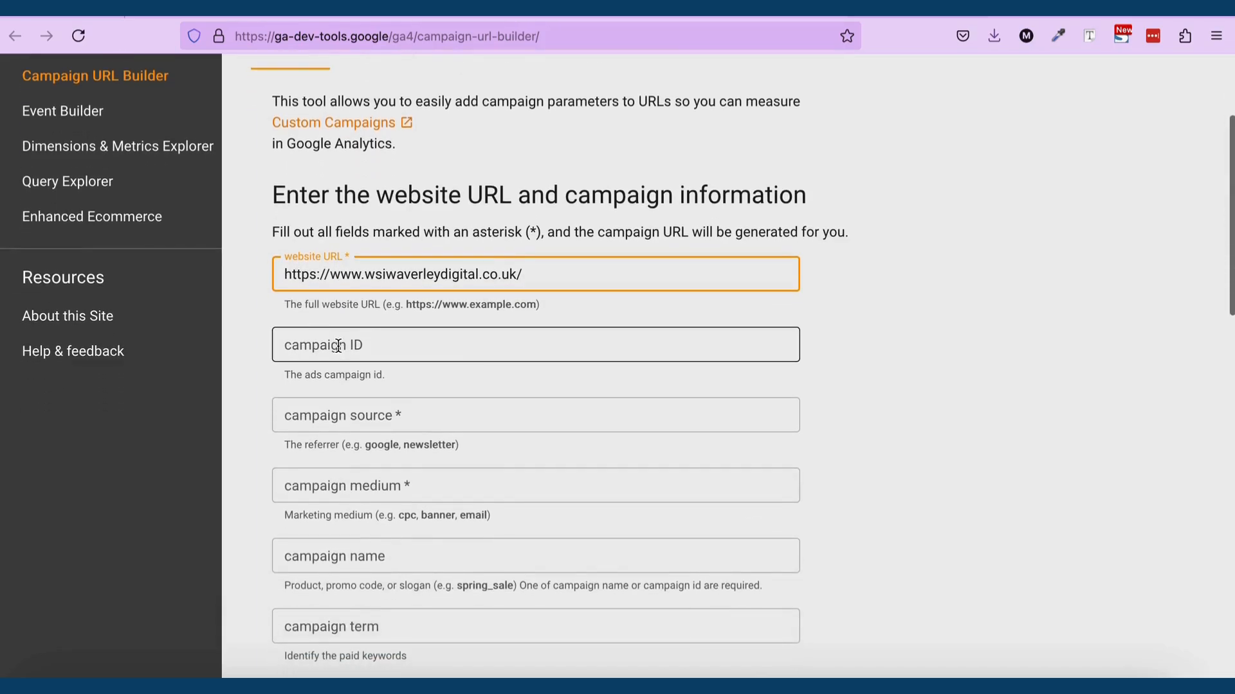
scroll(463, 357, "down", 1)
left_click(433, 386)
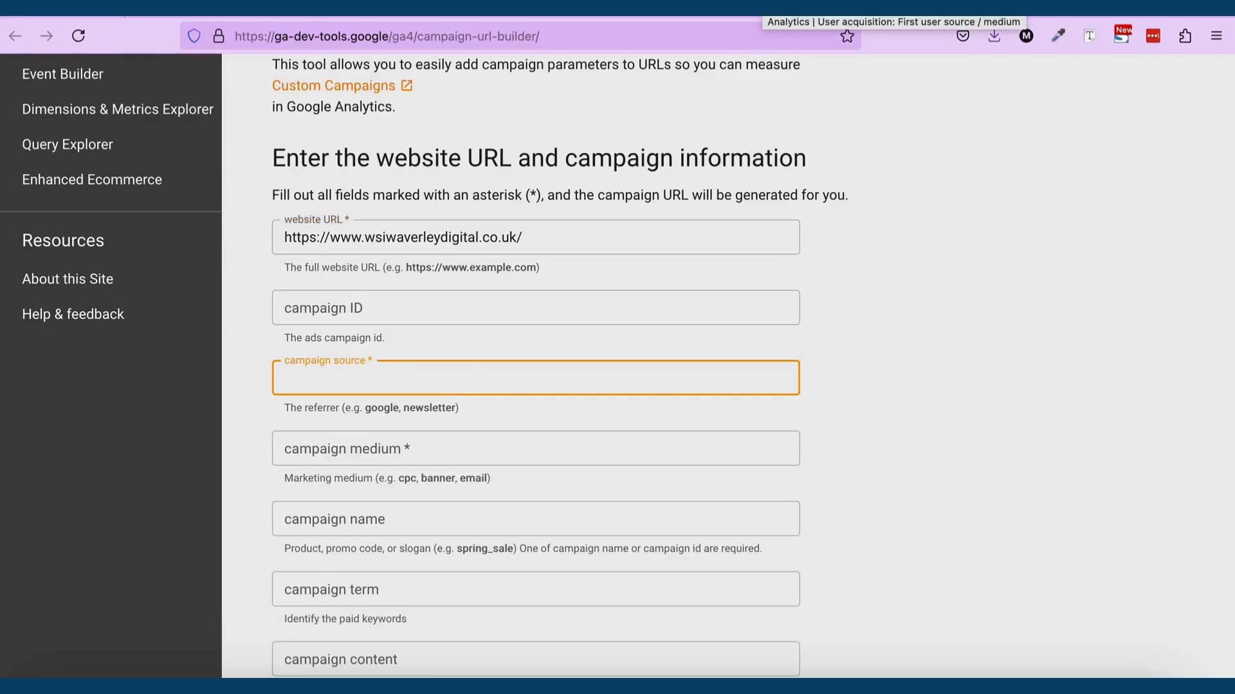
left_click(772, 7)
scroll(459, 341, "up", 5)
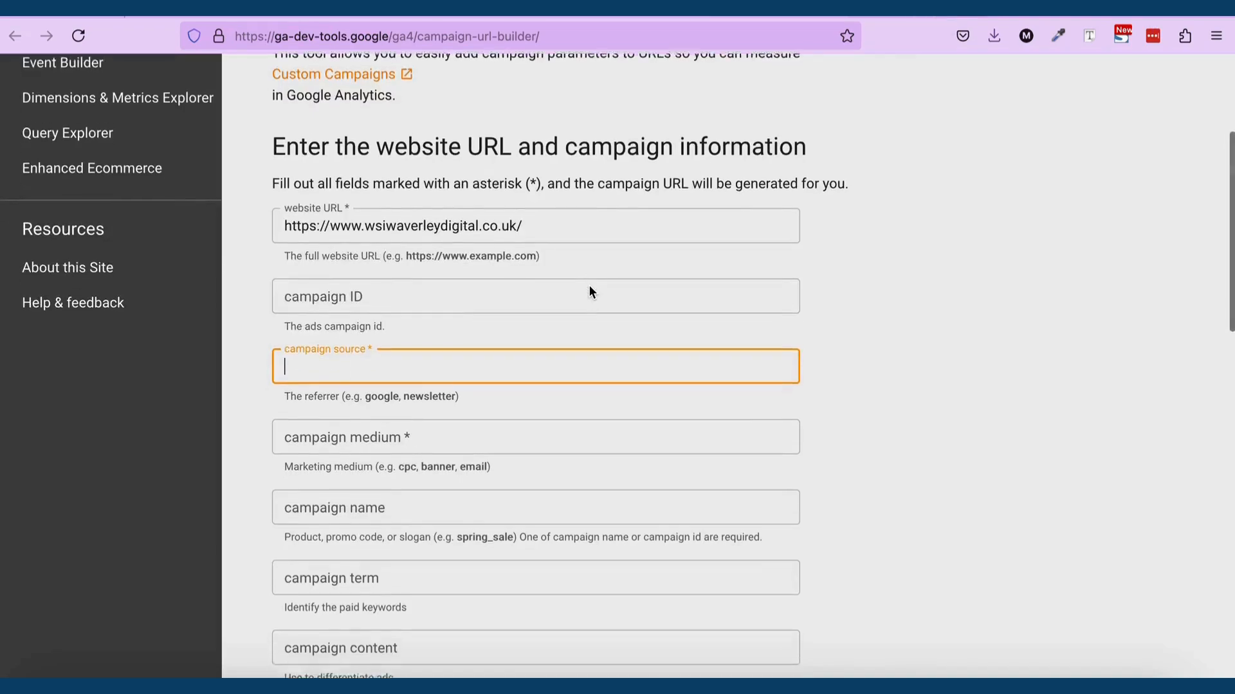
scroll(589, 286, "down", 3)
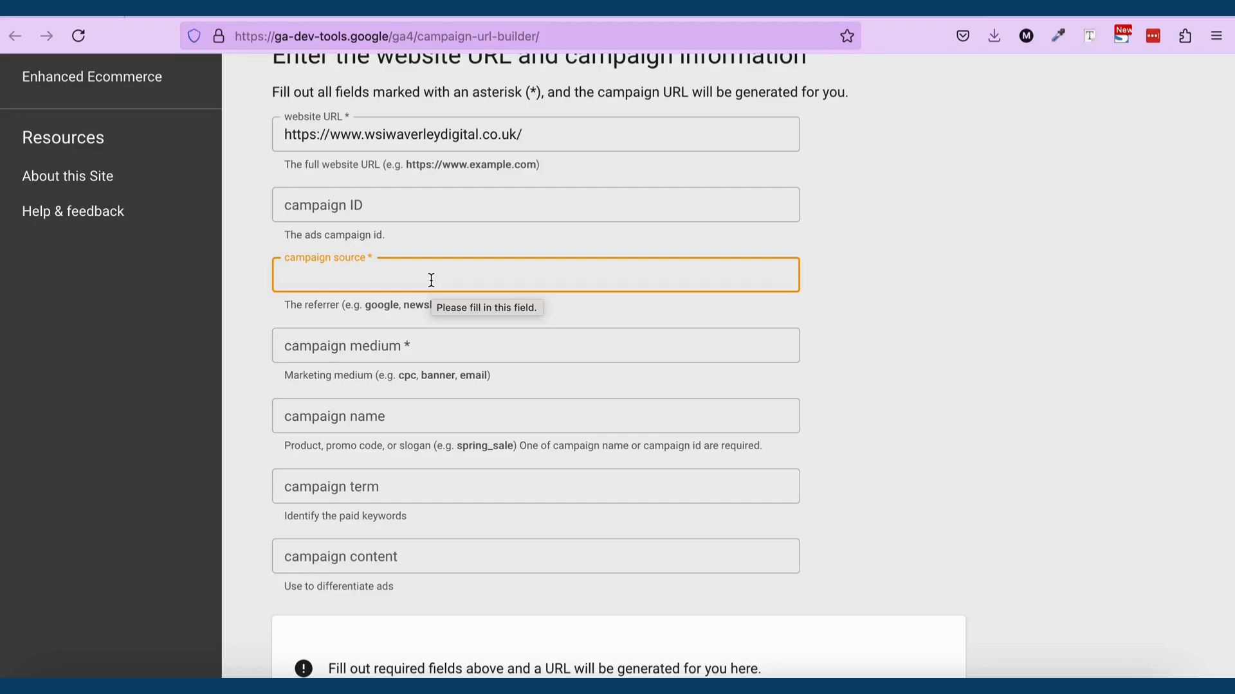
type("linkedin")
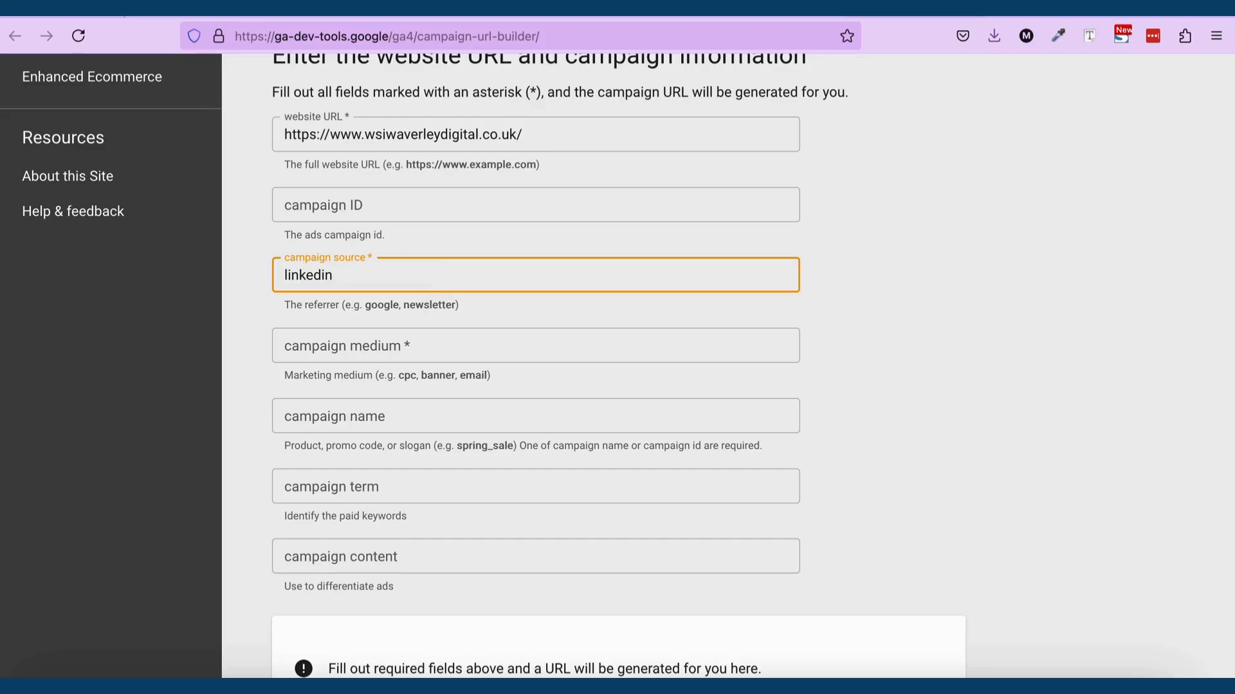
left_click(422, 346)
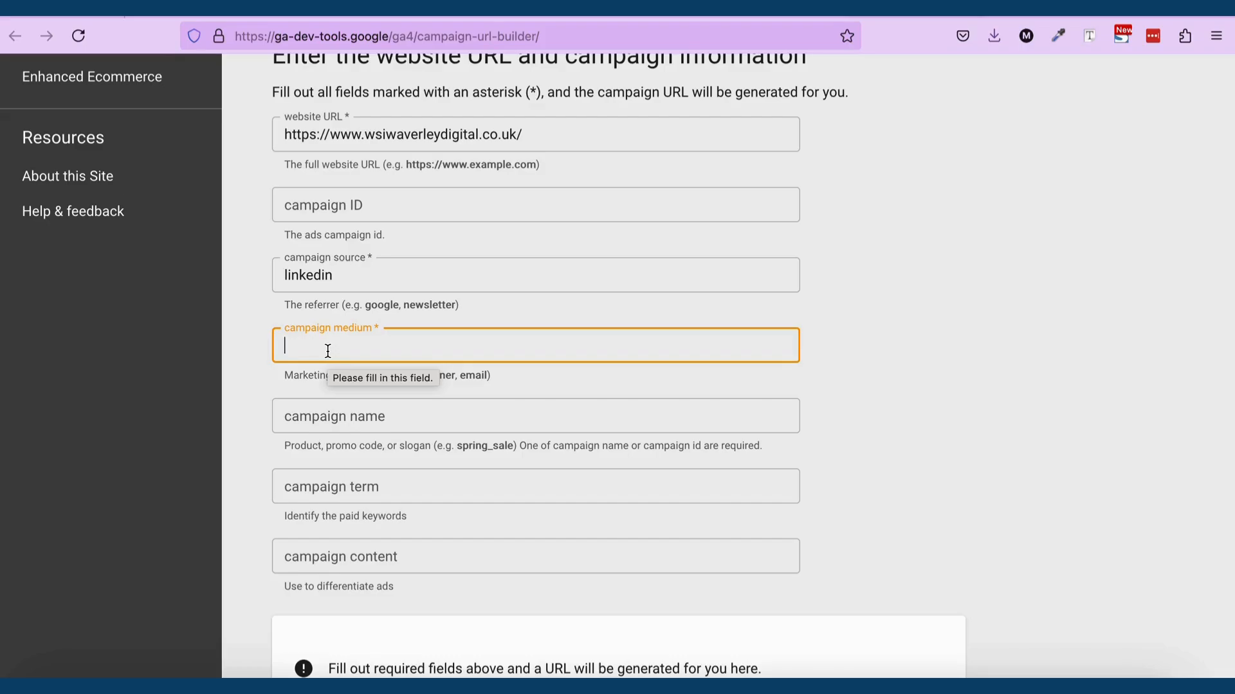
type("videoad")
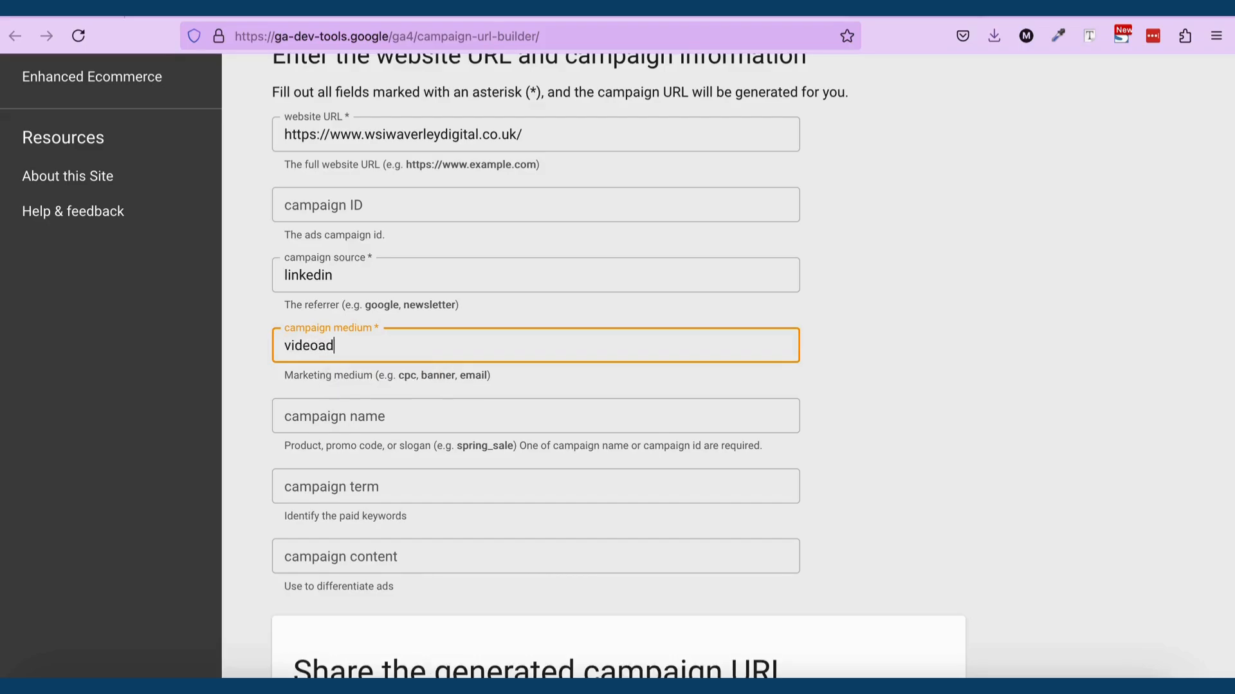
- Consult the Analytics user acquisition table by First user campaign, and set the campaign name to blackfriday in the Campaign URL Builder
left_click(319, 418)
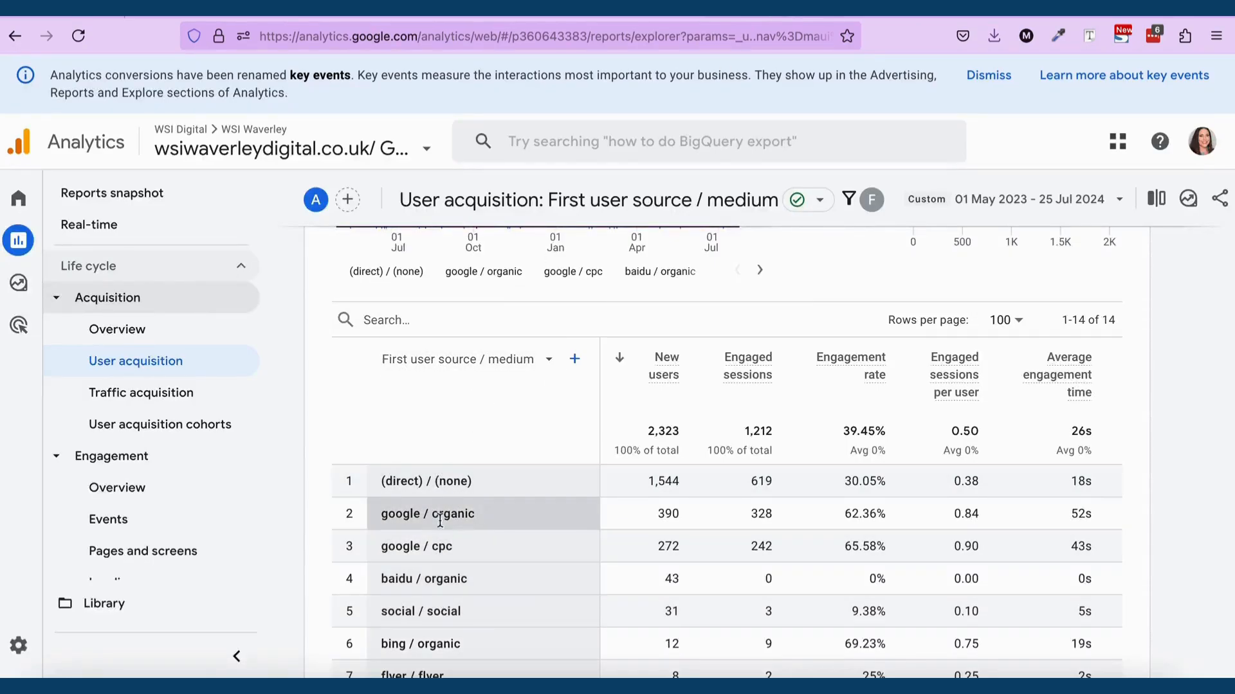
left_click(496, 358)
left_click(470, 424)
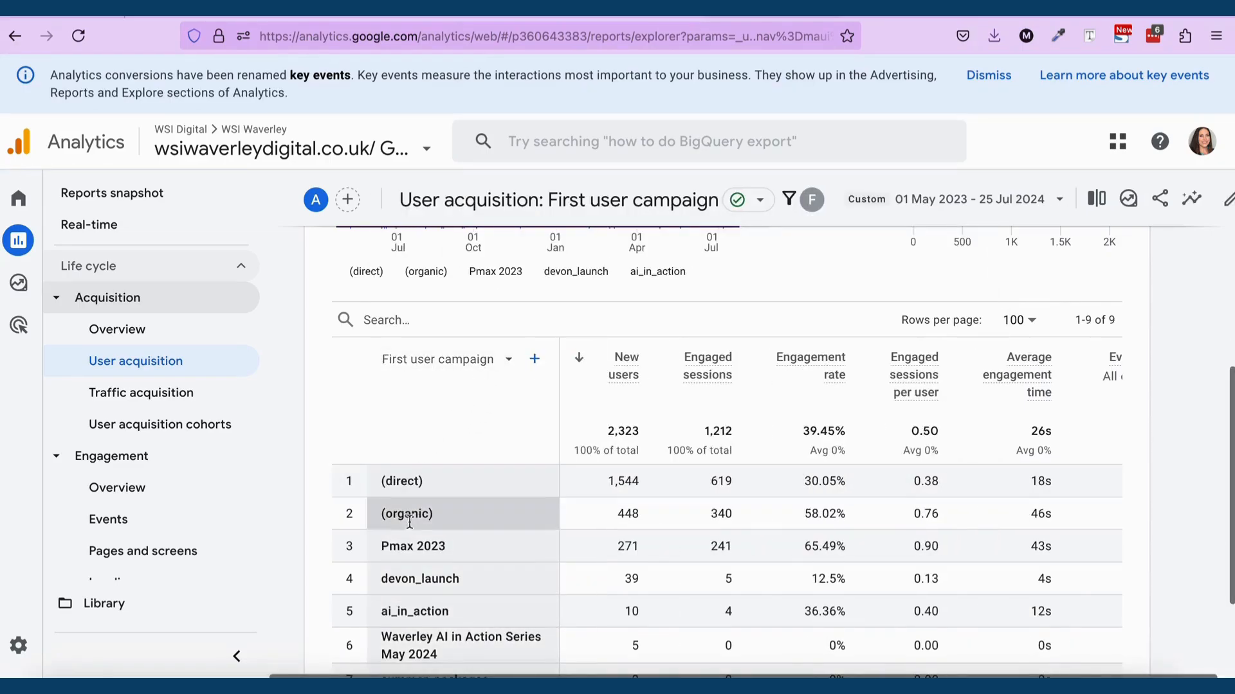
scroll(419, 535, "down", 1)
left_click(900, 12)
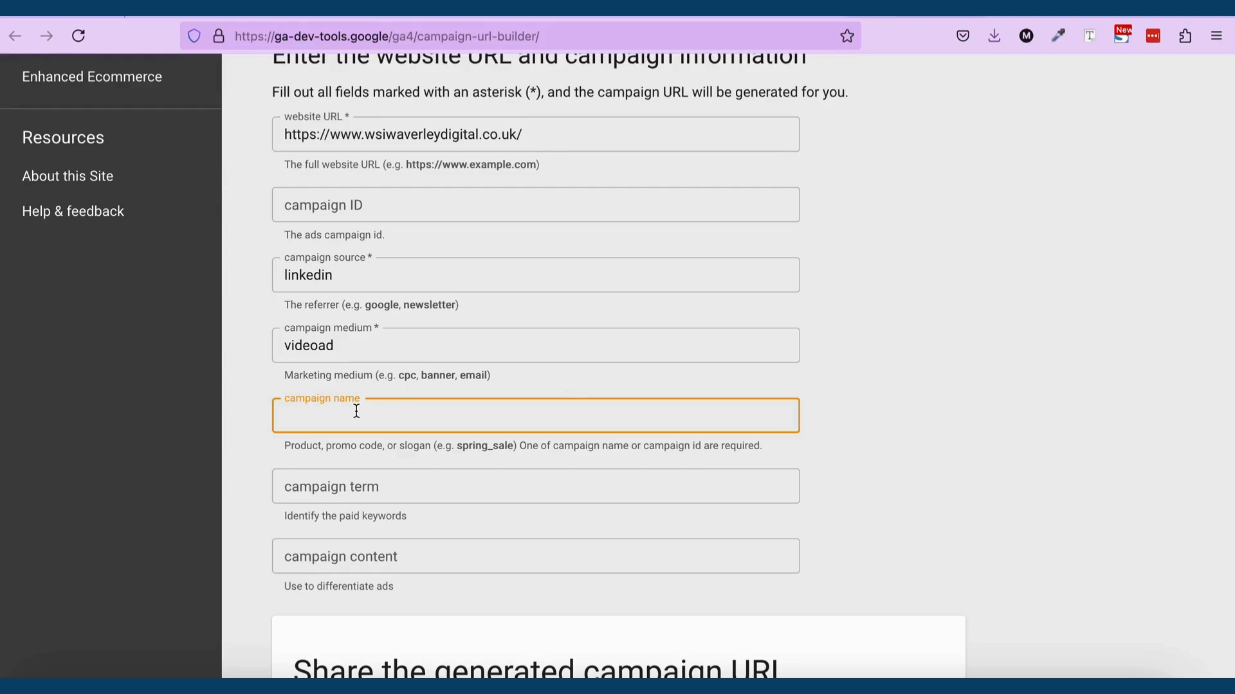
type("blackfriday")
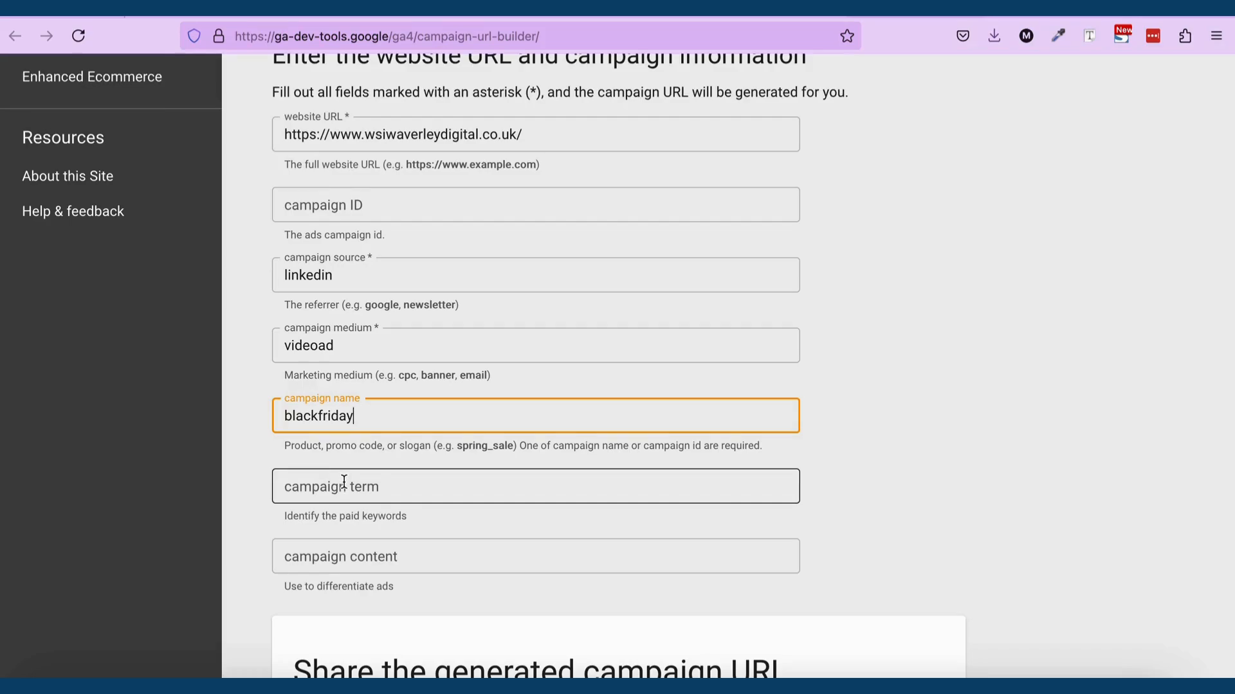
- Check the dimension options of the user acquisition table in Analytics and return to the Campaign URL Builder
left_click(735, 13)
left_click(477, 341)
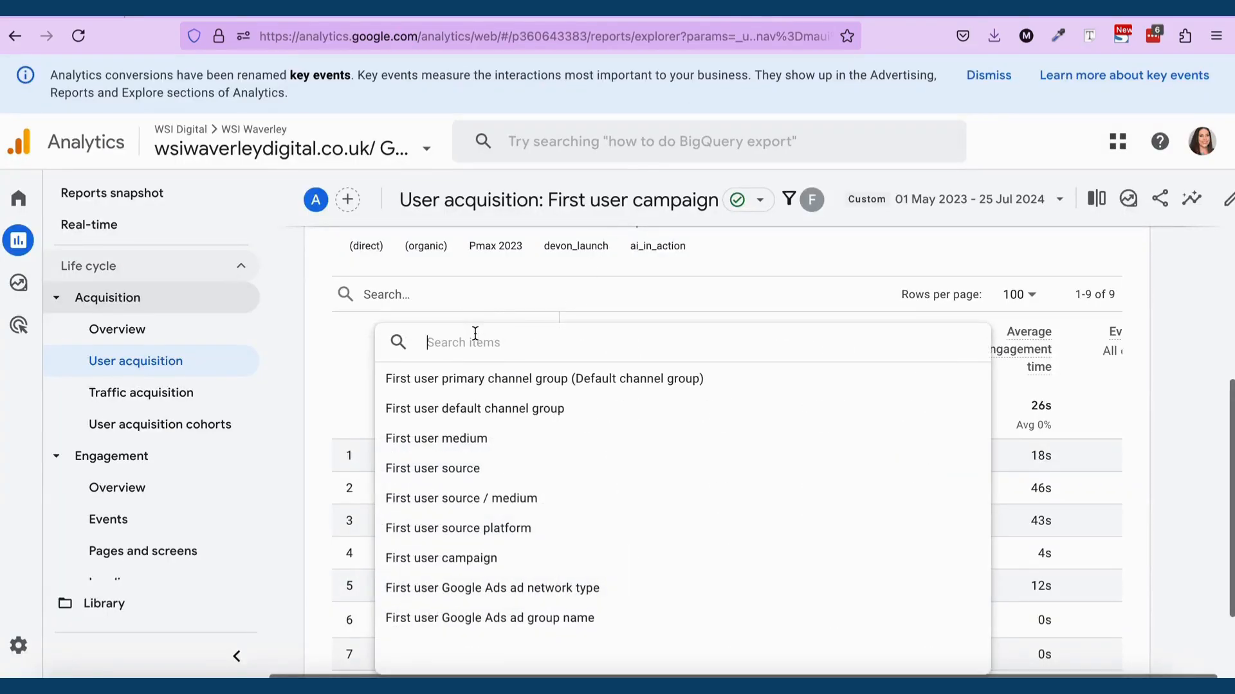
left_click(914, 14)
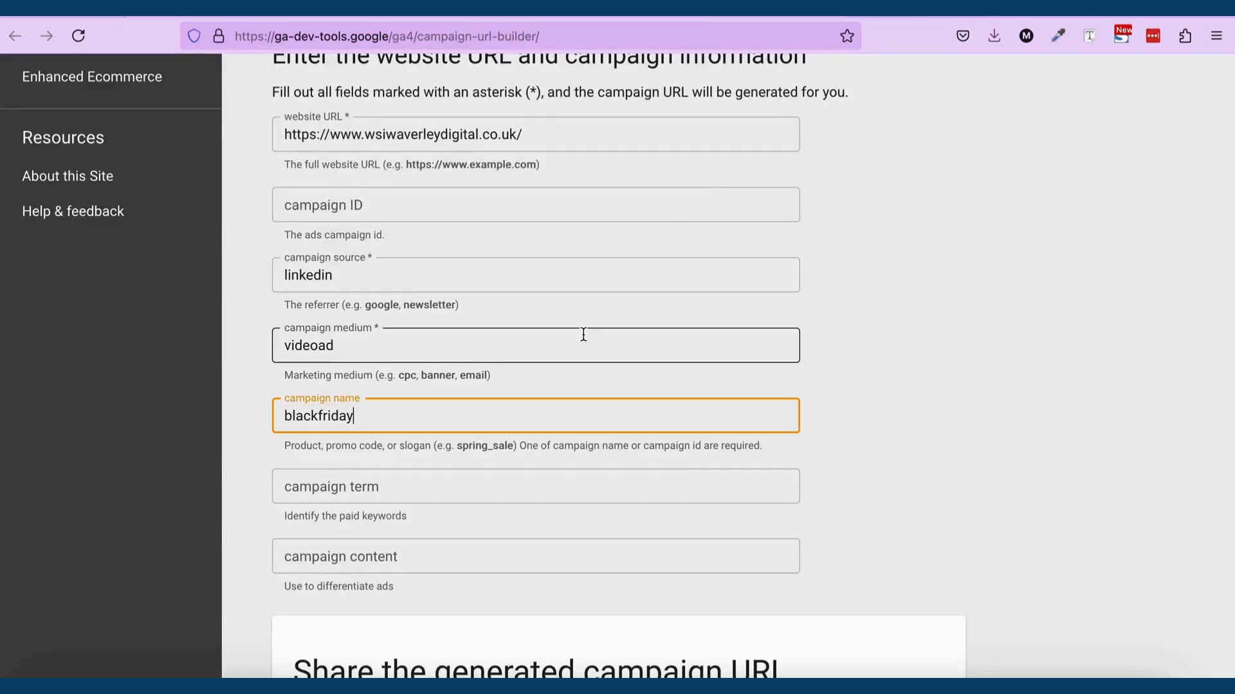
- Review the entered campaign parameters and examine the generated campaign URL below the form
scroll(581, 337, "down", 1)
left_click(444, 305)
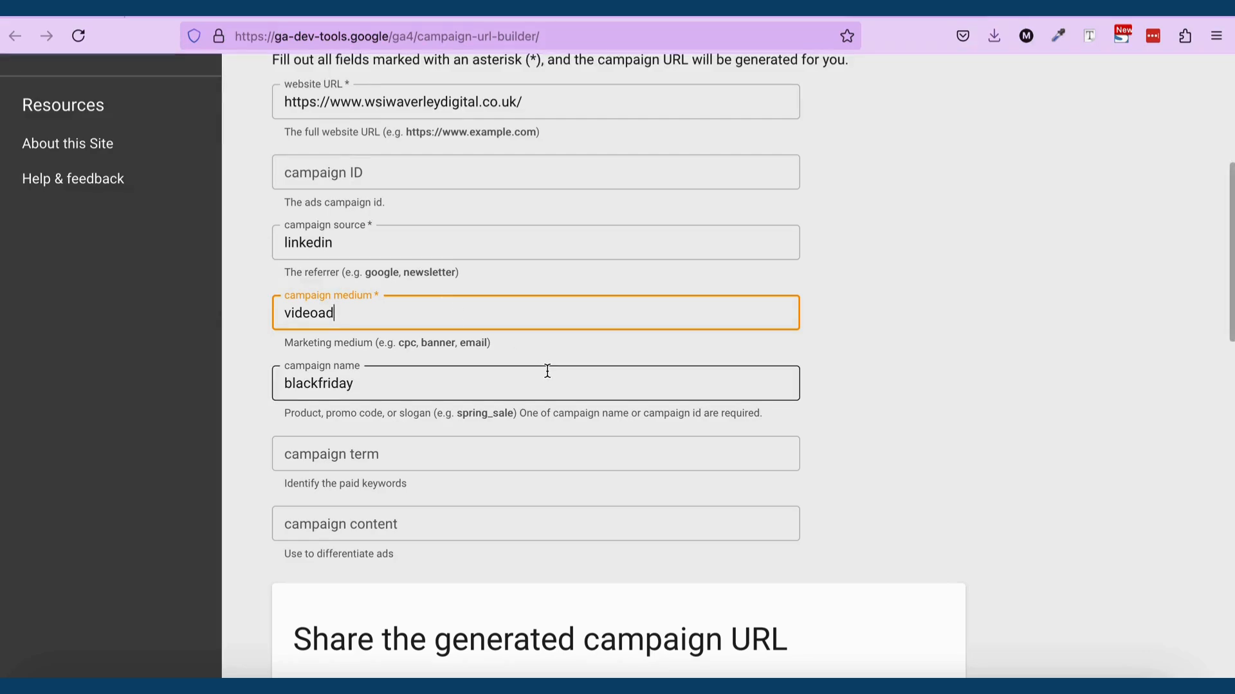
scroll(547, 368, "down", 2)
scroll(546, 371, "down", 10)
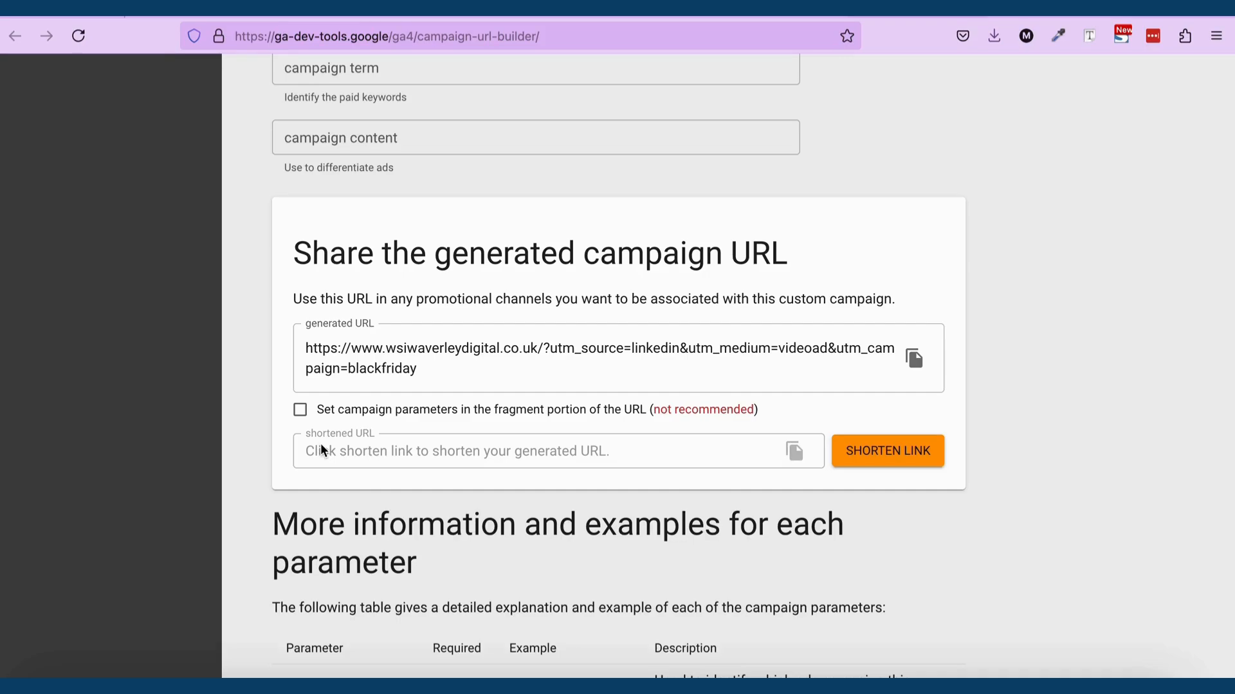
- Shorten the generated campaign URL for the linkedin videoad blackfriday campaign
left_click(887, 452)
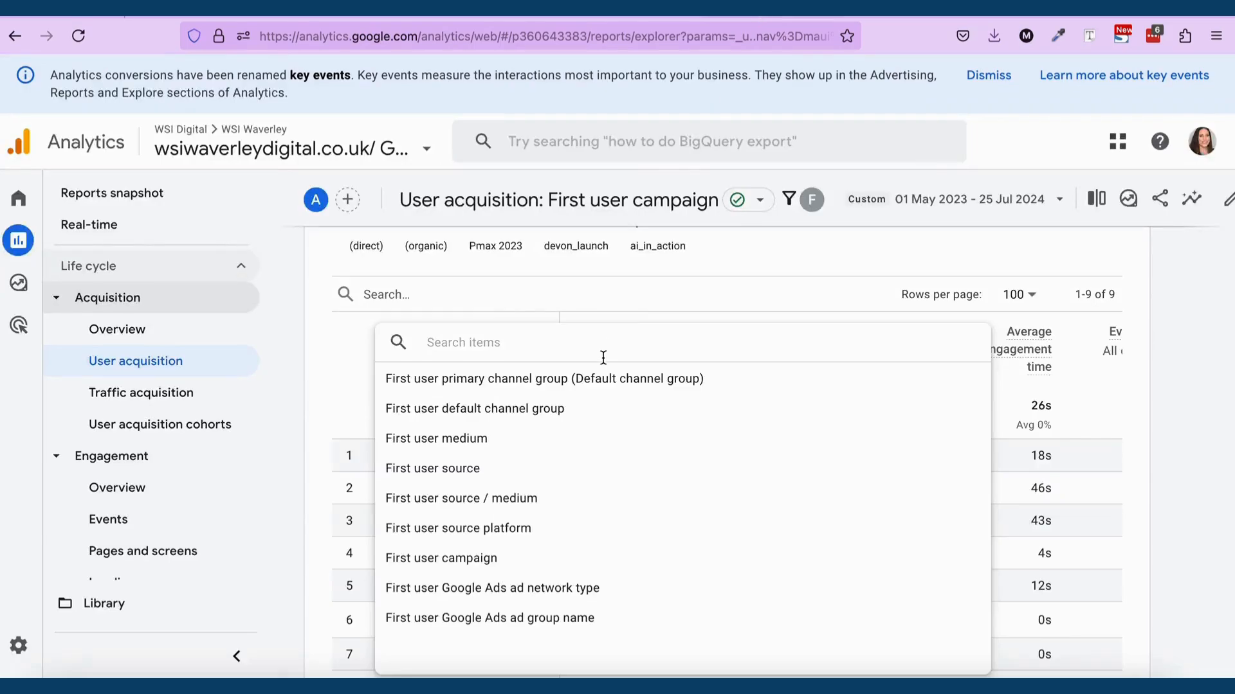
- Dismiss the dimension list in the Analytics user acquisition report and examine each first user campaign's engagement, event count, key events, revenue and key event rate
left_click(637, 296)
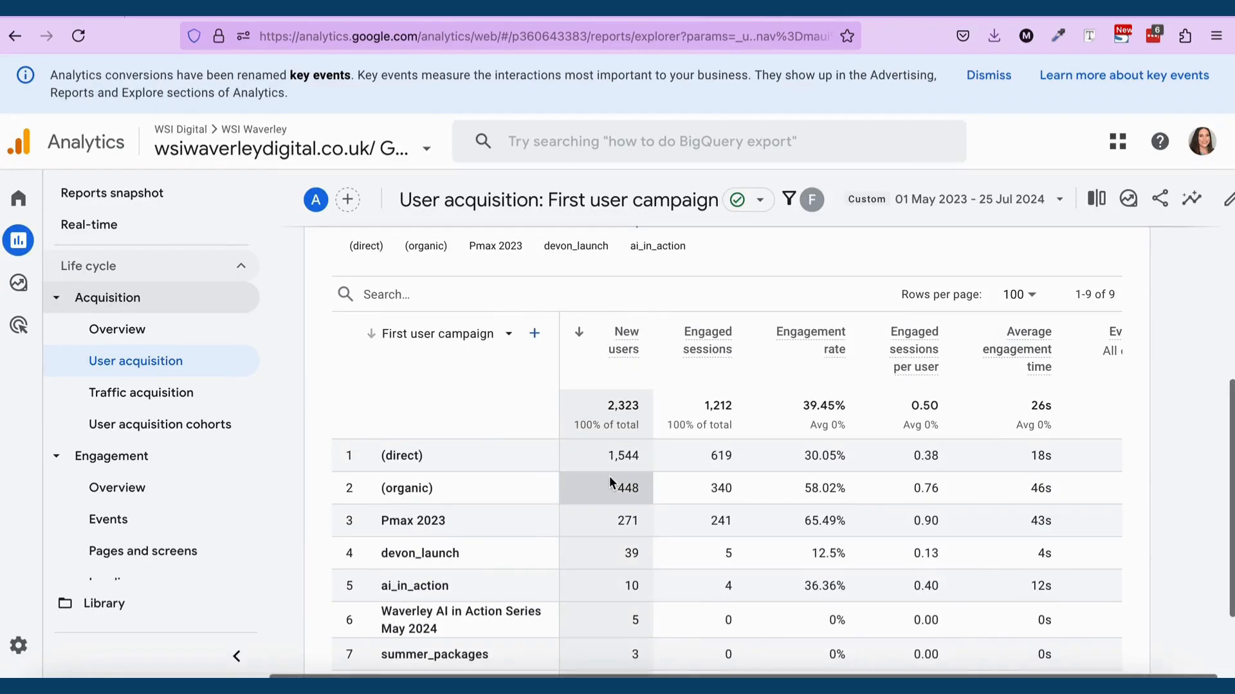
scroll(610, 481, "down", 3)
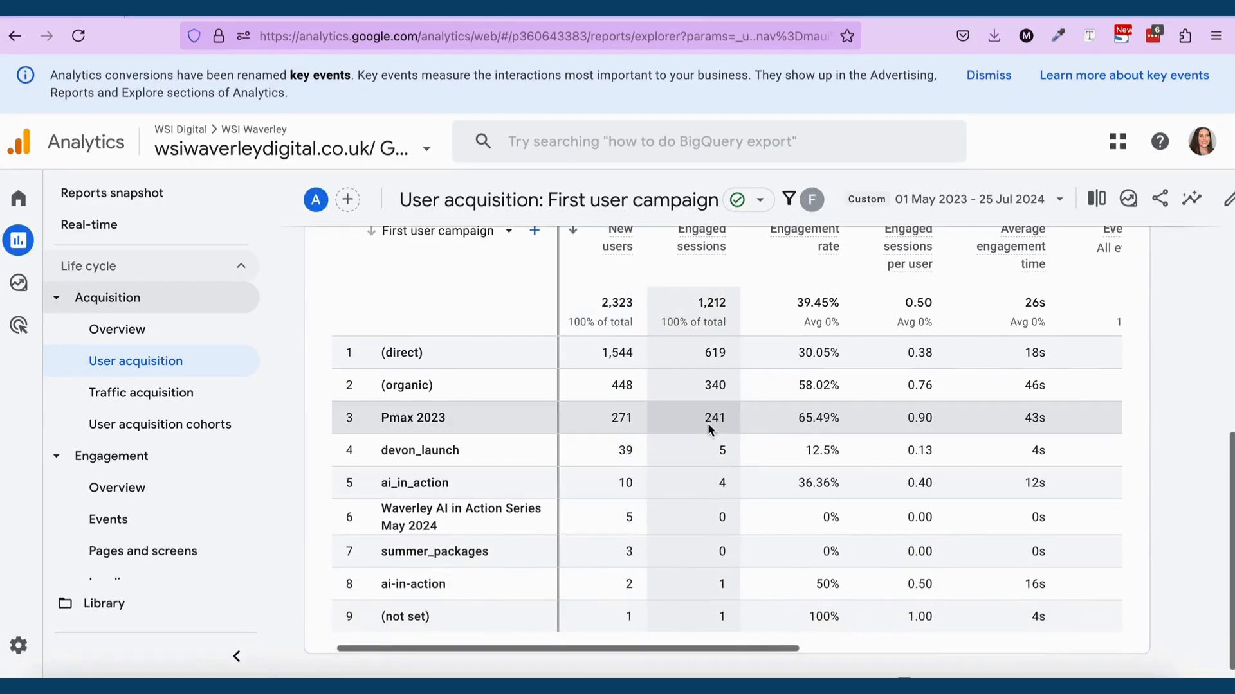
scroll(707, 423, "right", 3)
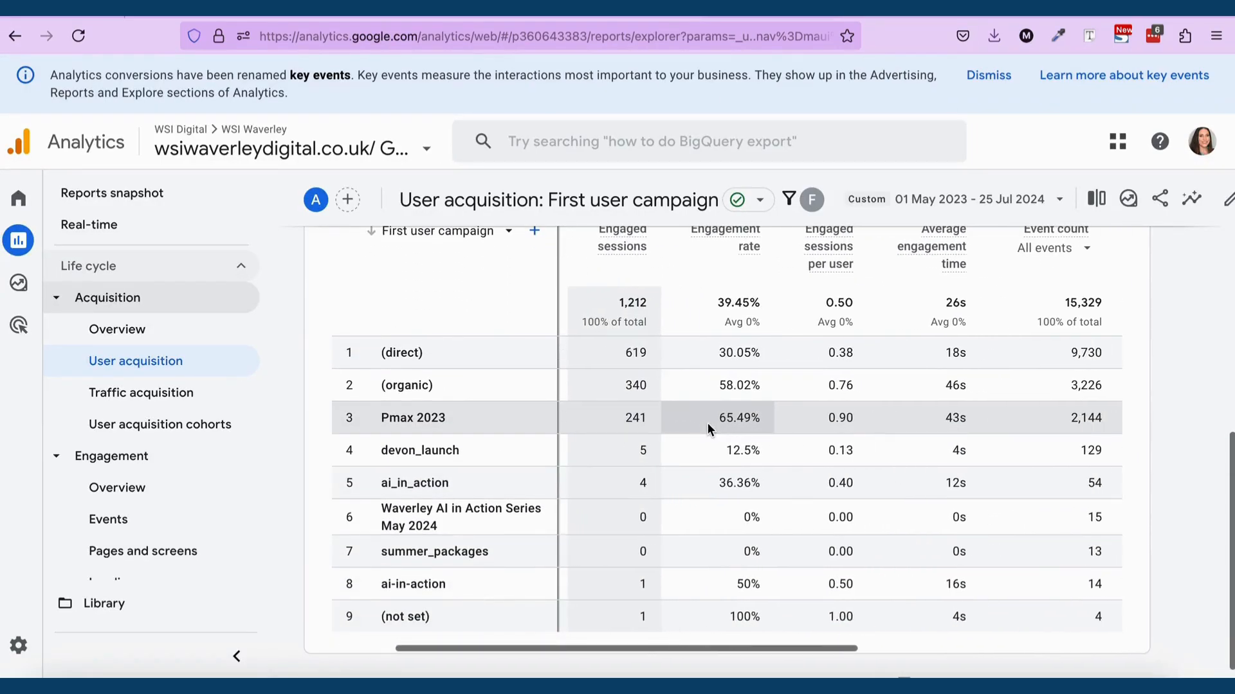
scroll(707, 423, "right", 5)
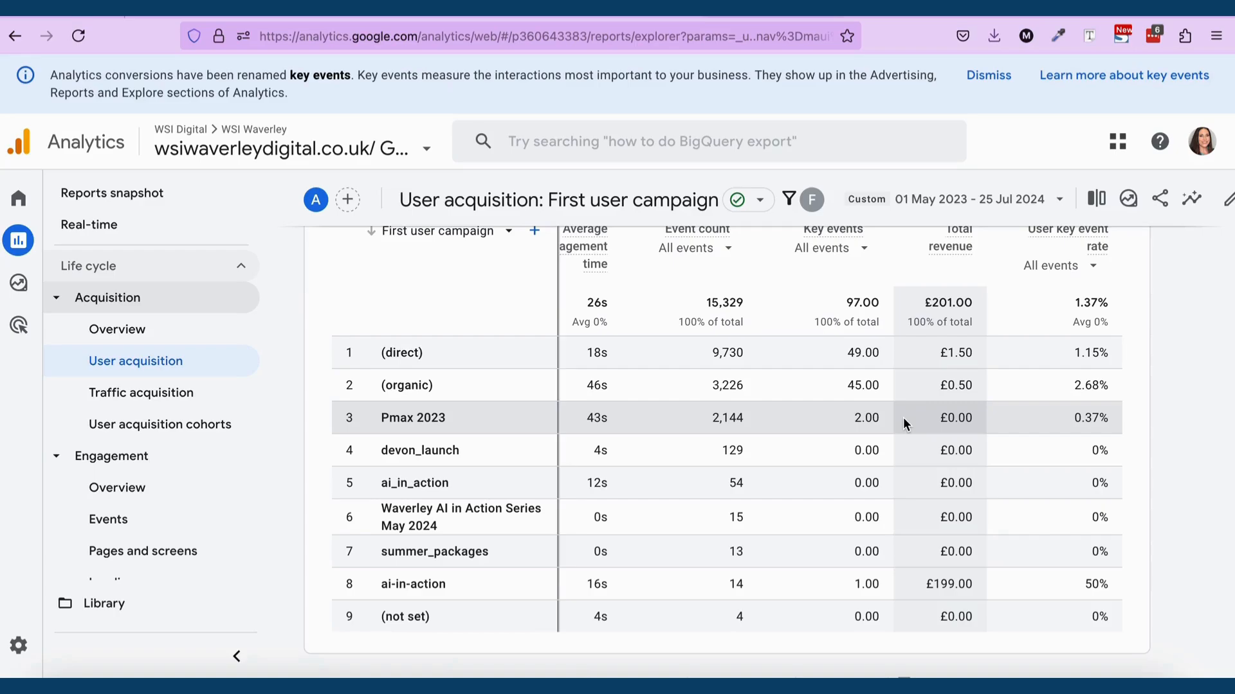
scroll(902, 418, "up", 1)
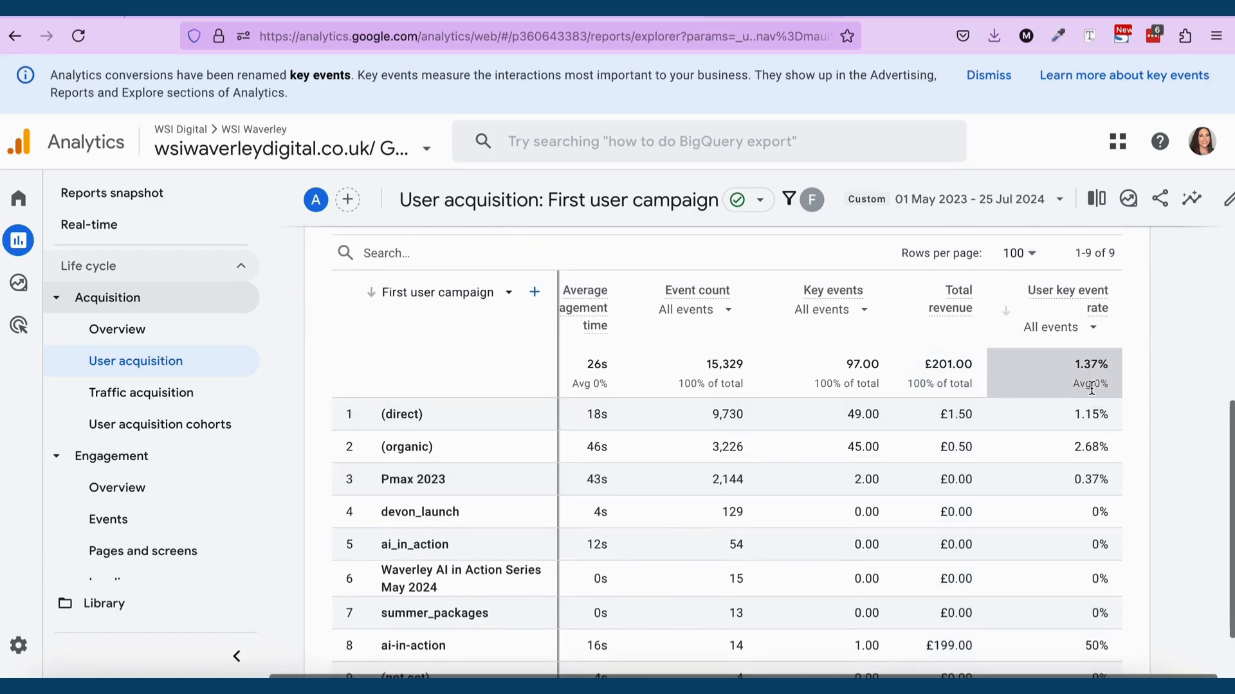